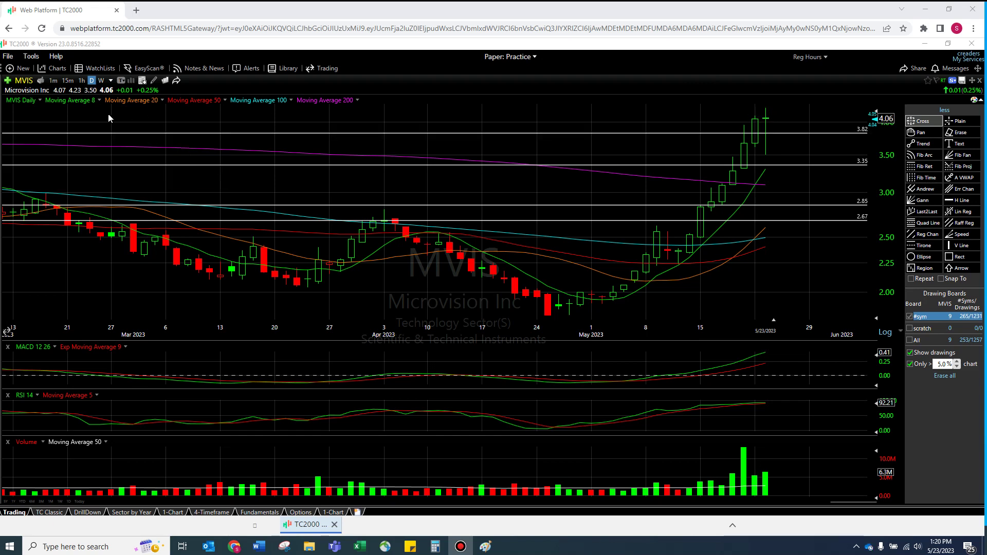
Step: Browse the chart timeframe list without changing it, keeping MVIS on daily bars
{"action": "left_click", "coordinate": [111, 80]}
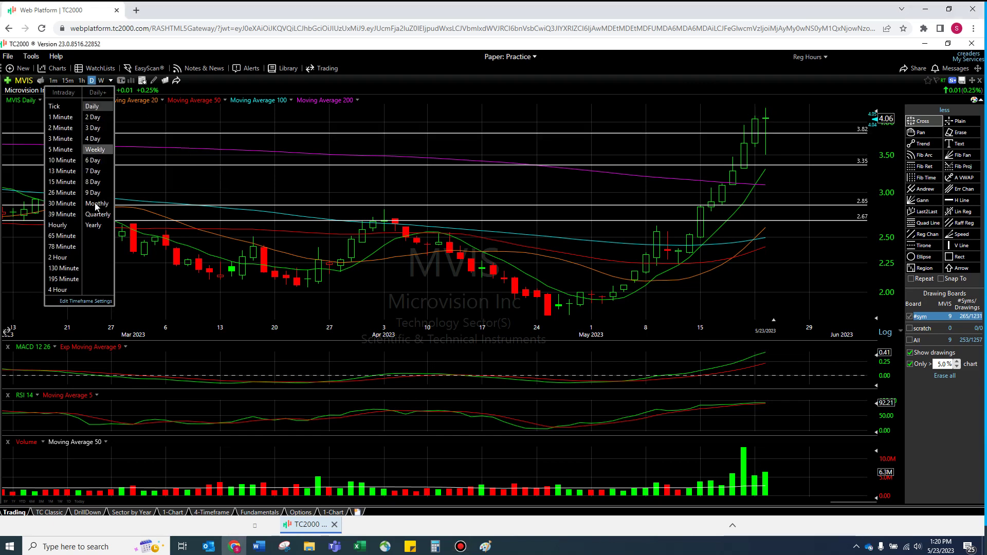
{"action": "left_click", "coordinate": [144, 119]}
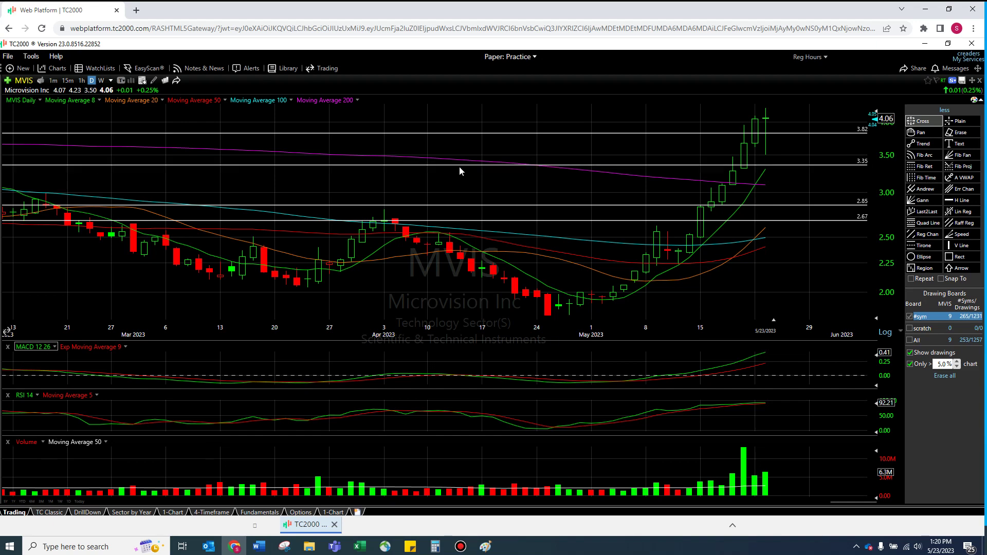
{"action": "left_click", "coordinate": [111, 80]}
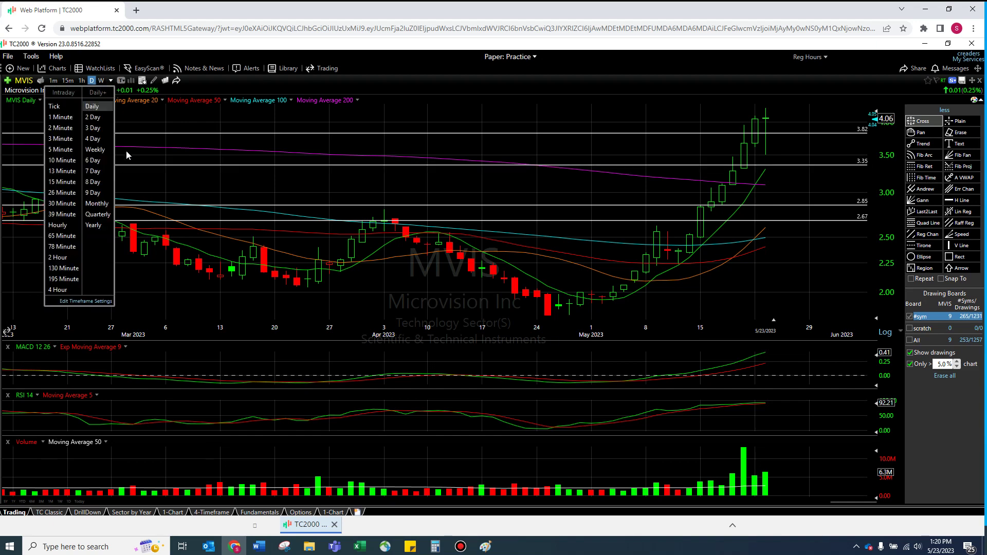
{"action": "left_click", "coordinate": [177, 116]}
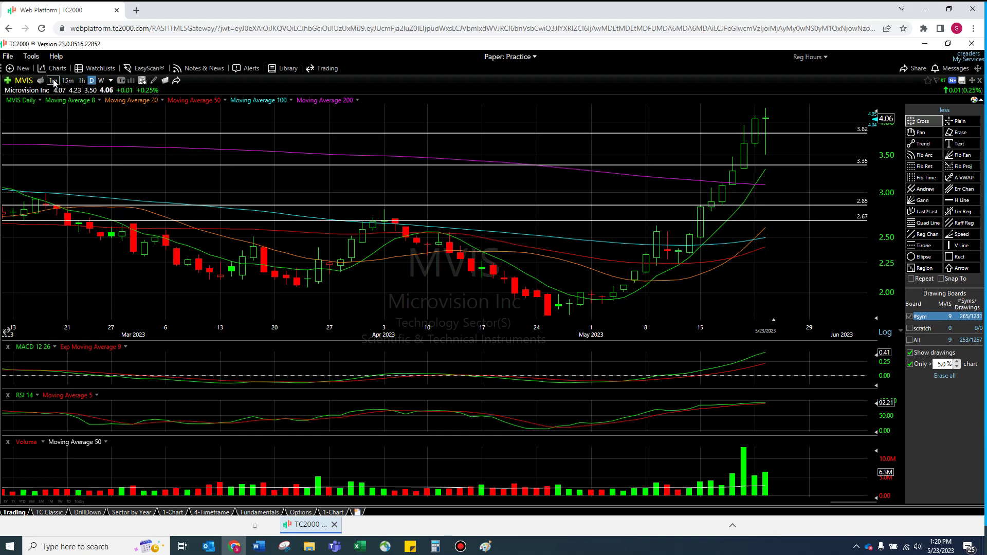
{"action": "left_click", "coordinate": [111, 81]}
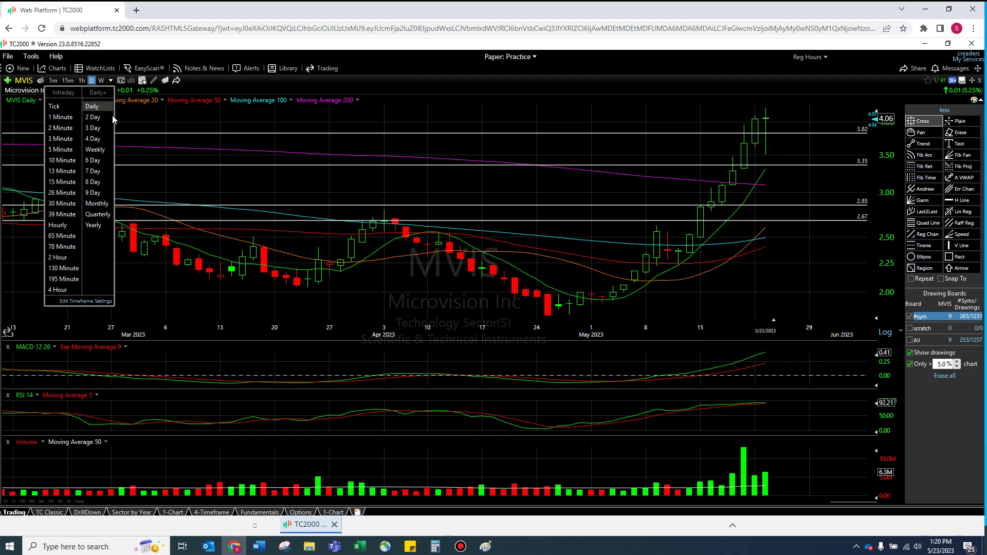
{"action": "left_click", "coordinate": [422, 113]}
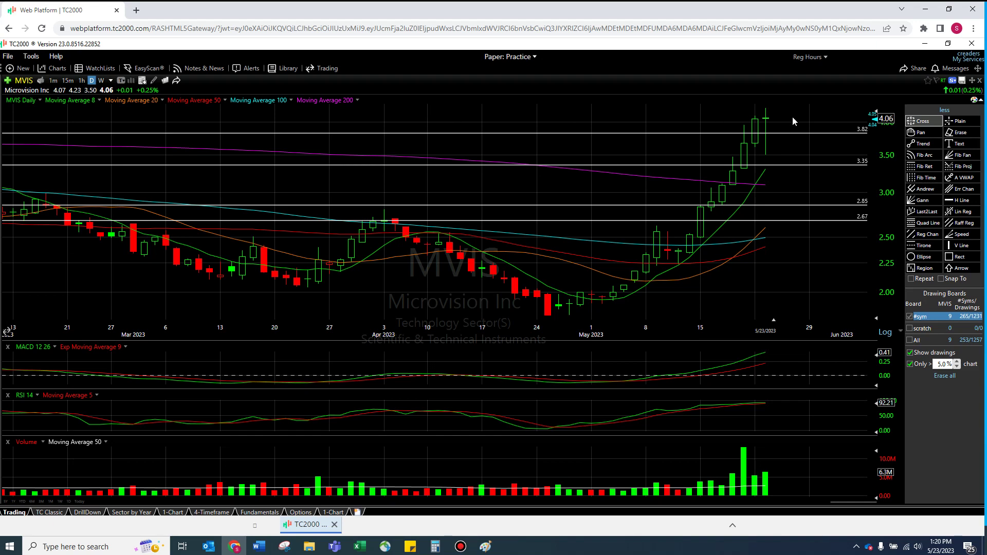
Step: Zoom into the recent daily bars and measure the latest gain and the price near 3.09
{"action": "scroll", "coordinate": [791, 116], "scroll_direction": "up", "scroll_amount": 4}
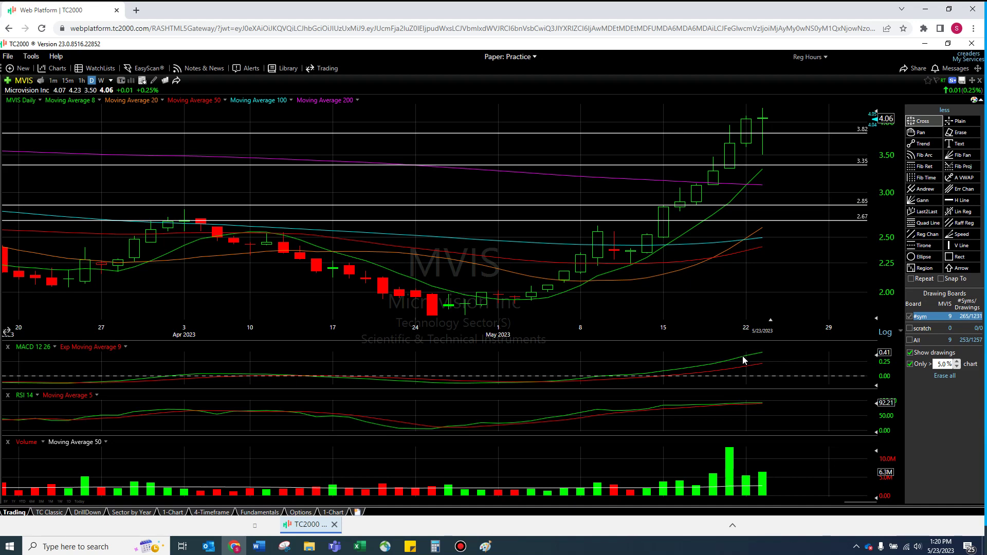
{"action": "left_click_drag", "start_coordinate": [745, 356], "coordinate": [781, 350]}
{"action": "left_click_drag", "start_coordinate": [763, 185], "coordinate": [762, 178]}
{"action": "left_click_drag", "start_coordinate": [763, 185], "coordinate": [747, 189]}
{"action": "scroll", "coordinate": [747, 189], "scroll_direction": "down", "scroll_amount": 6}
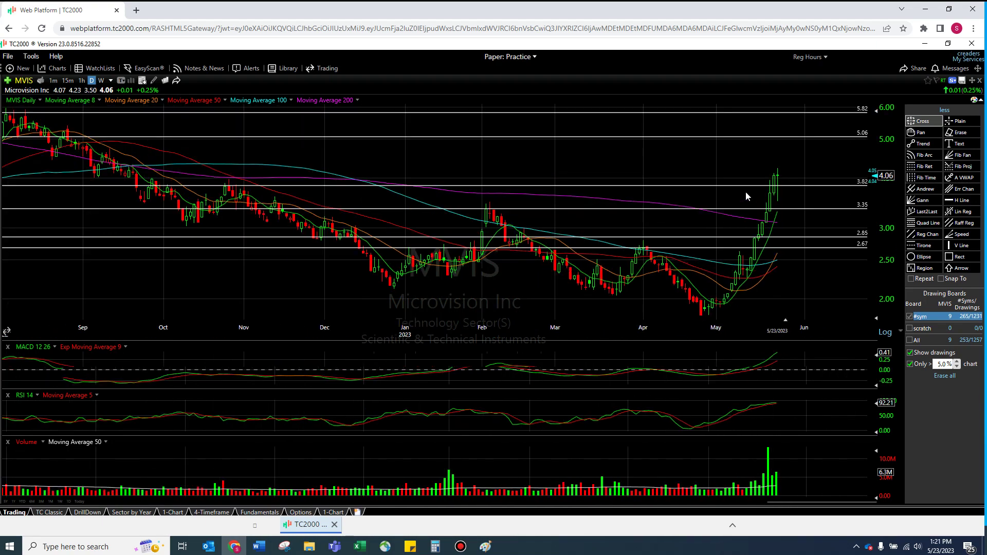
{"action": "scroll", "coordinate": [746, 193], "scroll_direction": "down", "scroll_amount": 8}
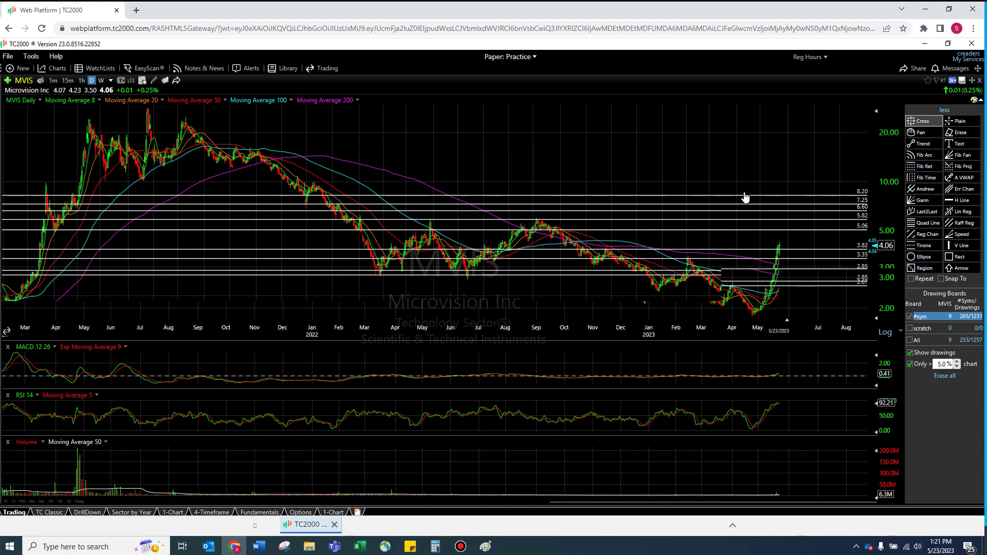
{"action": "scroll", "coordinate": [745, 197], "scroll_direction": "down", "scroll_amount": 3}
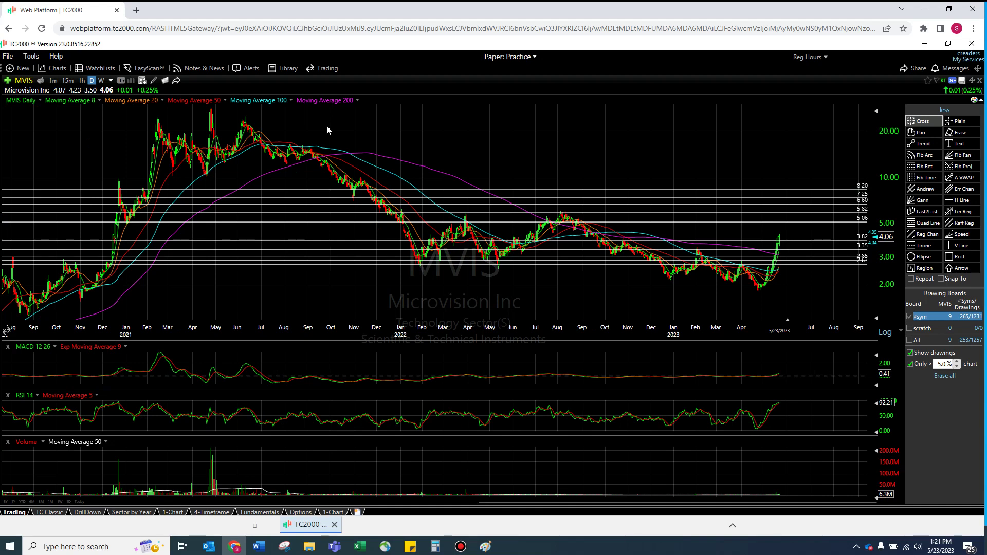
{"action": "scroll", "coordinate": [325, 125], "scroll_direction": "down", "scroll_amount": 4}
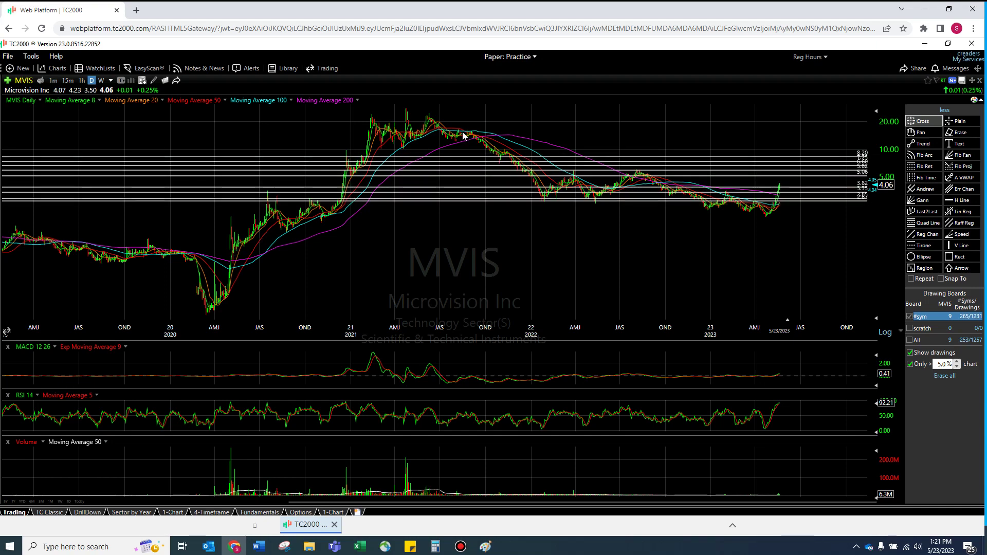
{"action": "scroll", "coordinate": [506, 177], "scroll_direction": "up", "scroll_amount": 5}
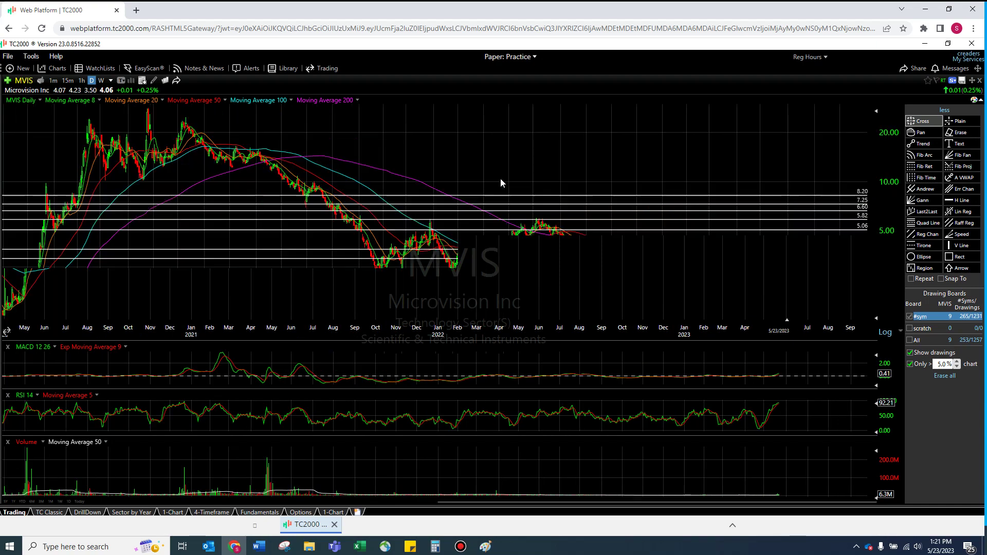
{"action": "scroll", "coordinate": [430, 215], "scroll_direction": "up", "scroll_amount": 2}
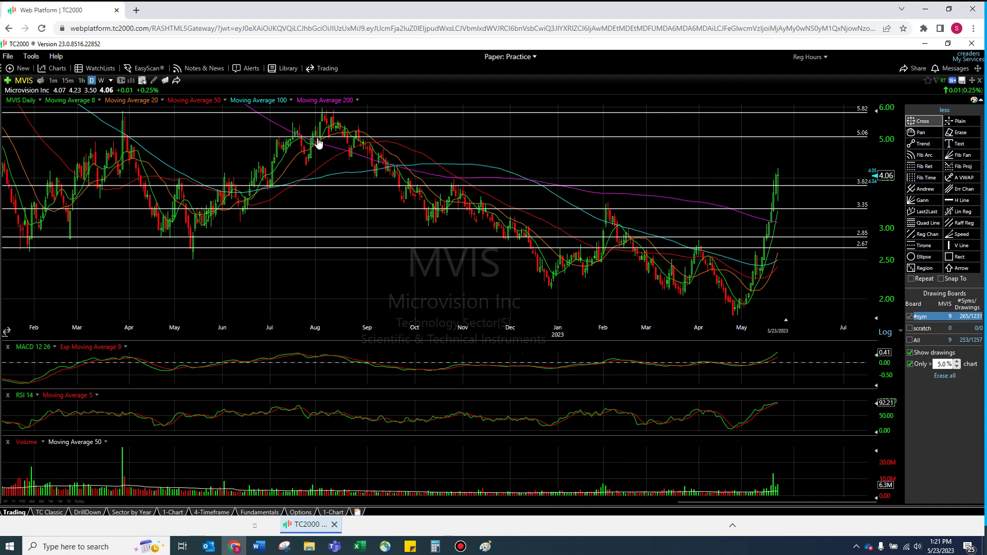
{"action": "mouse_move", "coordinate": [315, 151]}
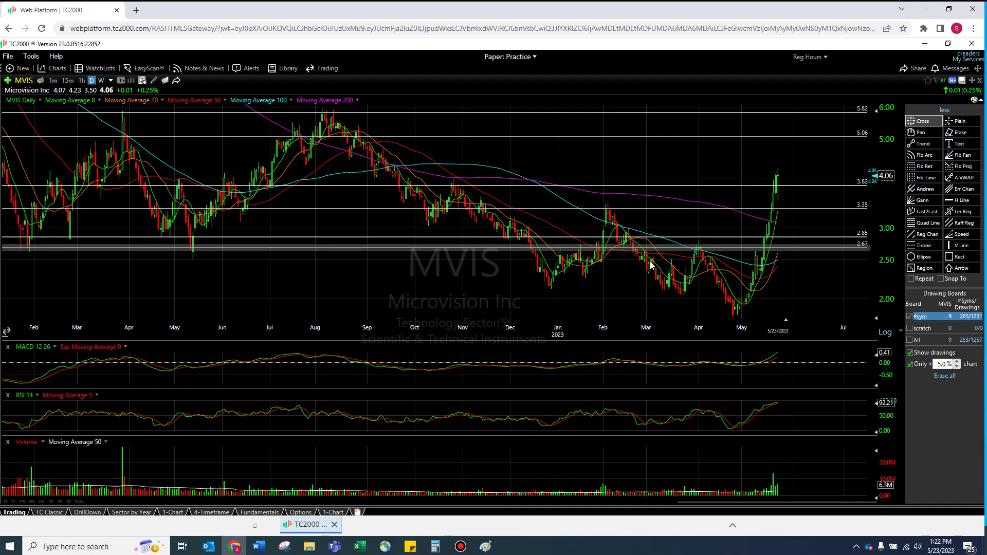
{"action": "scroll", "coordinate": [791, 214], "scroll_direction": "up", "scroll_amount": 3}
{"action": "scroll", "coordinate": [787, 209], "scroll_direction": "up", "scroll_amount": 2}
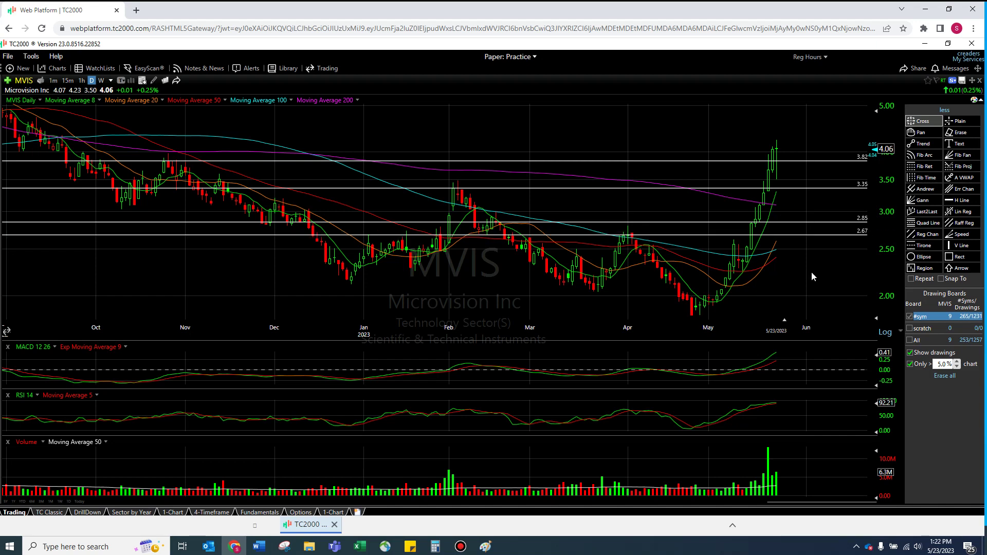
{"action": "scroll", "coordinate": [811, 271], "scroll_direction": "up", "scroll_amount": 5}
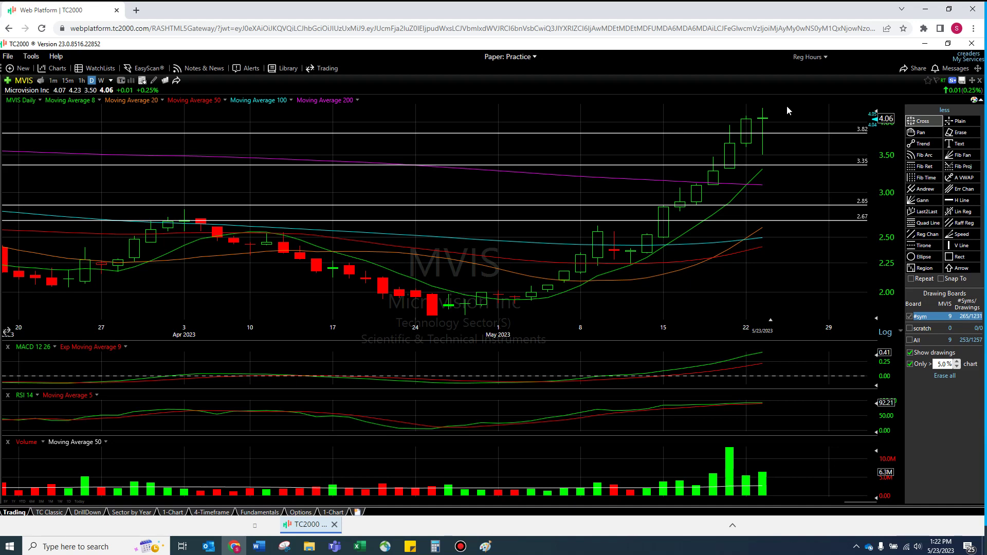
{"action": "scroll", "coordinate": [786, 106], "scroll_direction": "down", "scroll_amount": 5}
{"action": "scroll", "coordinate": [791, 112], "scroll_direction": "down", "scroll_amount": 4}
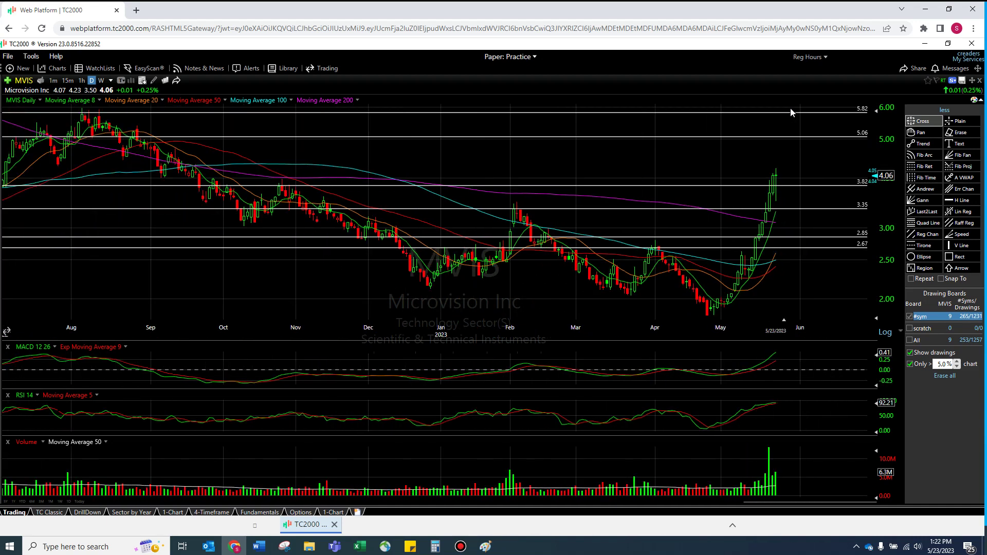
{"action": "mouse_move", "coordinate": [857, 144]}
{"action": "scroll", "coordinate": [336, 167], "scroll_direction": "down", "scroll_amount": 2}
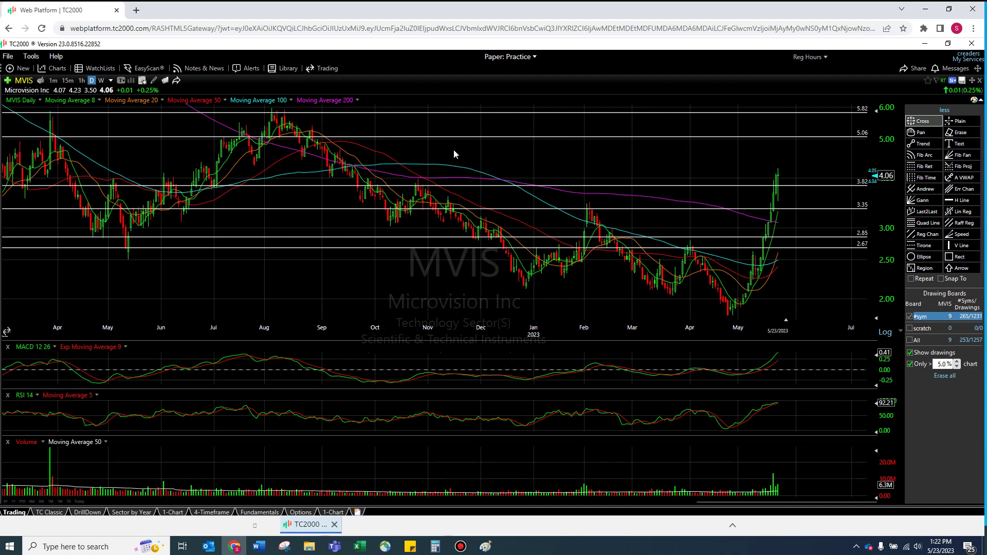
{"action": "scroll", "coordinate": [231, 150], "scroll_direction": "down", "scroll_amount": 1}
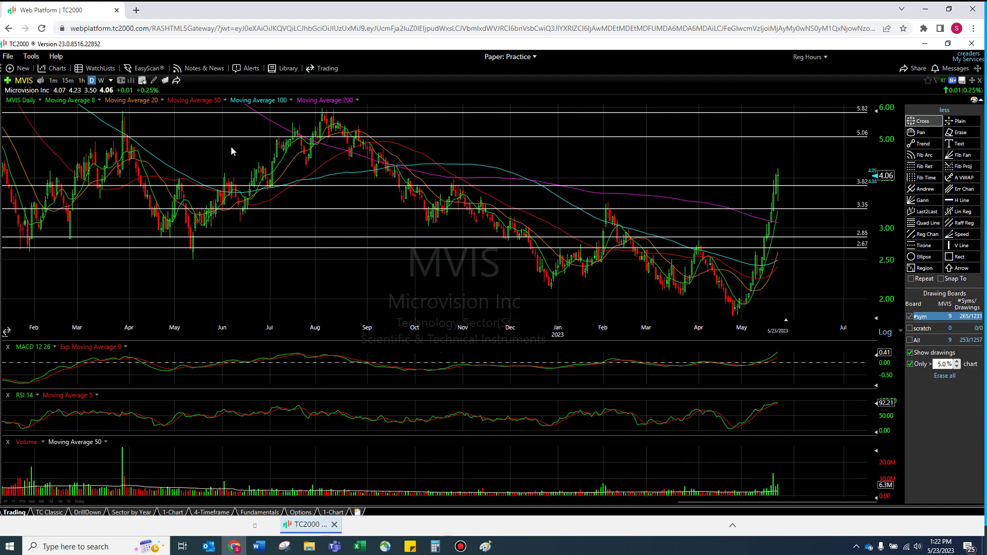
{"action": "scroll", "coordinate": [189, 152], "scroll_direction": "down", "scroll_amount": 1}
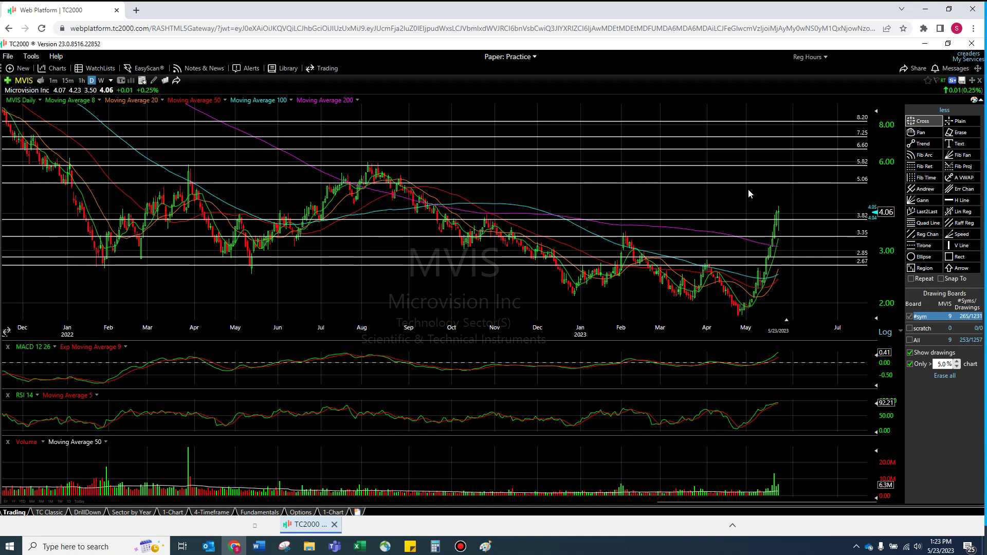
{"action": "scroll", "coordinate": [769, 195], "scroll_direction": "up", "scroll_amount": 3}
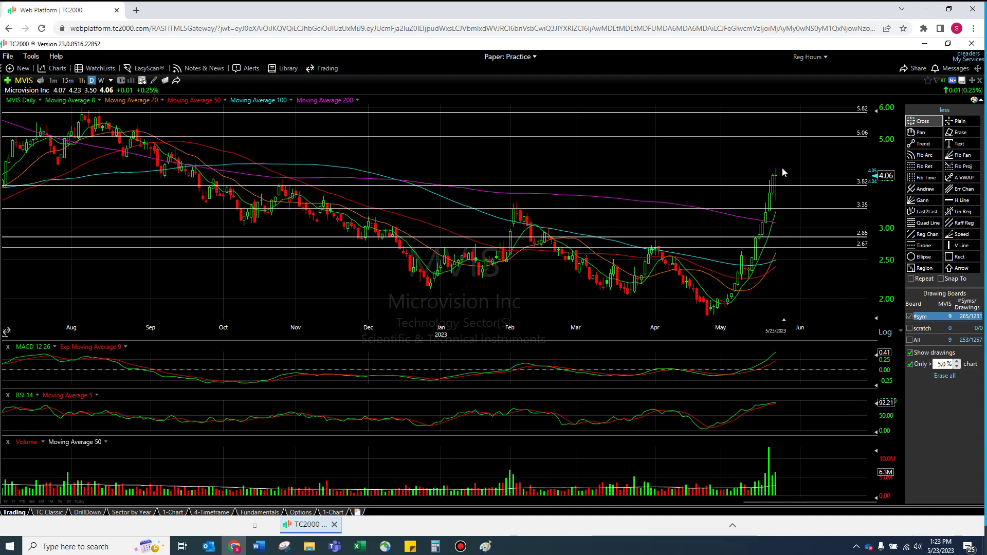
{"action": "scroll", "coordinate": [795, 198], "scroll_direction": "up", "scroll_amount": 3}
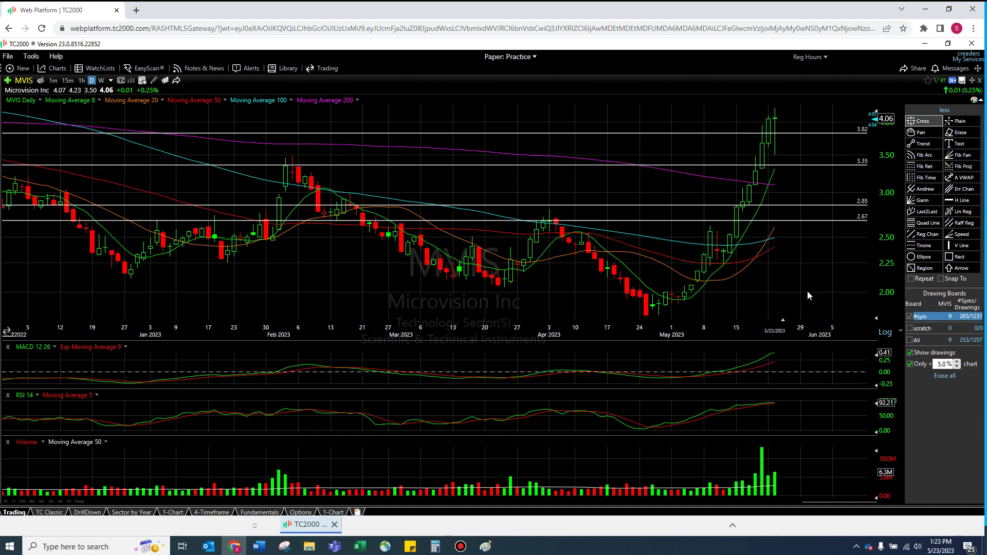
{"action": "scroll", "coordinate": [807, 289], "scroll_direction": "up", "scroll_amount": 2}
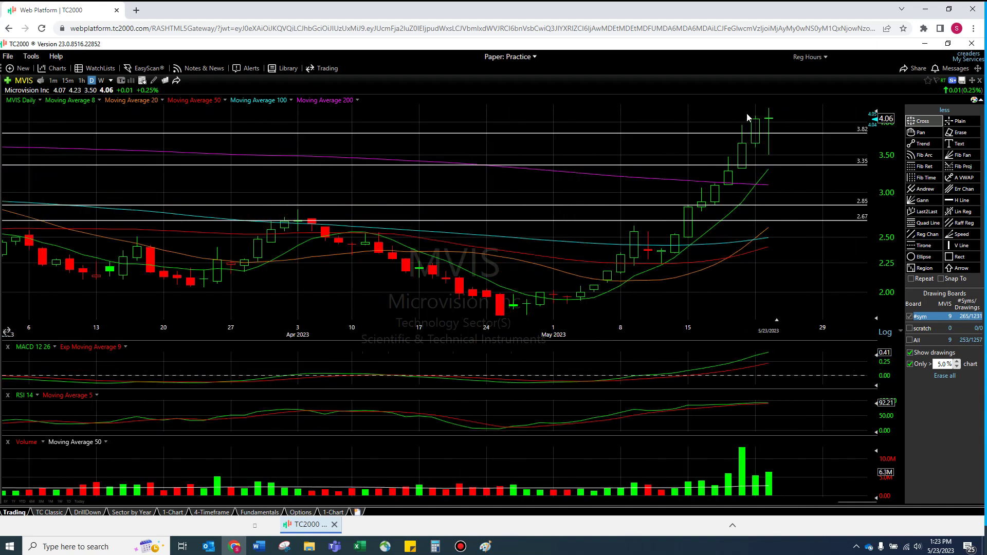
Step: Switch the MVIS chart to weekly bars and inspect the latest bars against the price lines
{"action": "left_click", "coordinate": [101, 80]}
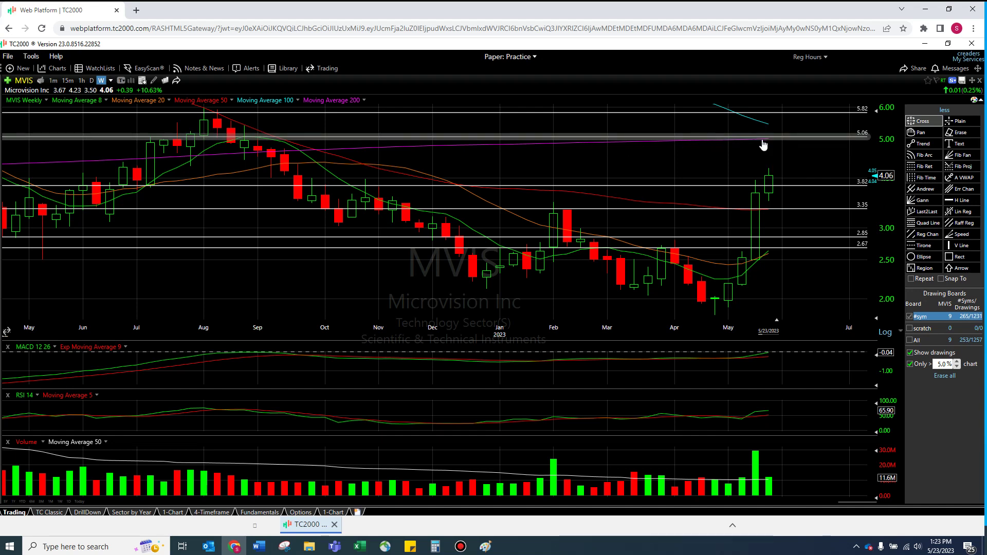
{"action": "mouse_move", "coordinate": [767, 145]}
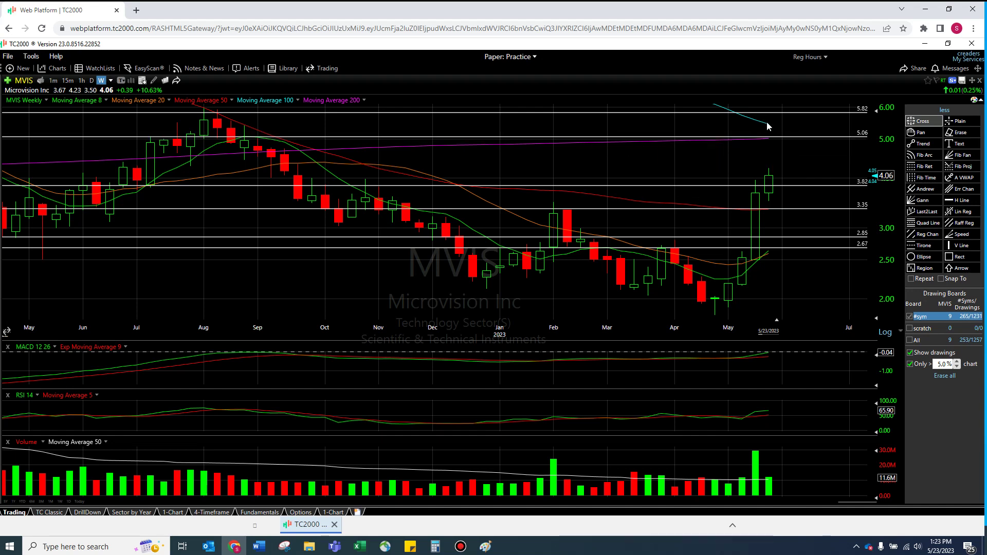
{"action": "mouse_move", "coordinate": [800, 142]}
Step: Toggle daily then weekly again, and zoom out to weekly bars from early 2020 to May 2023
{"action": "left_click", "coordinate": [91, 81]}
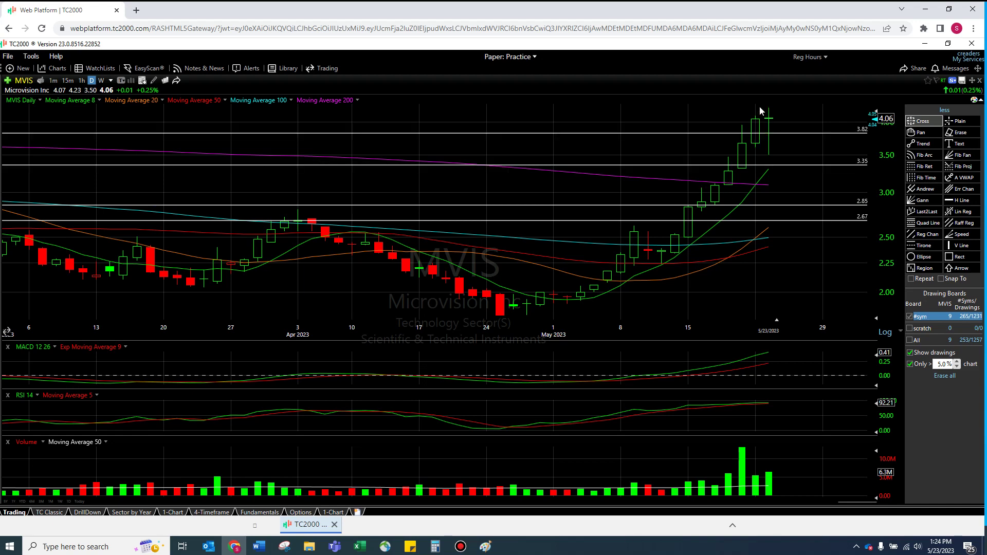
{"action": "left_click", "coordinate": [100, 80]}
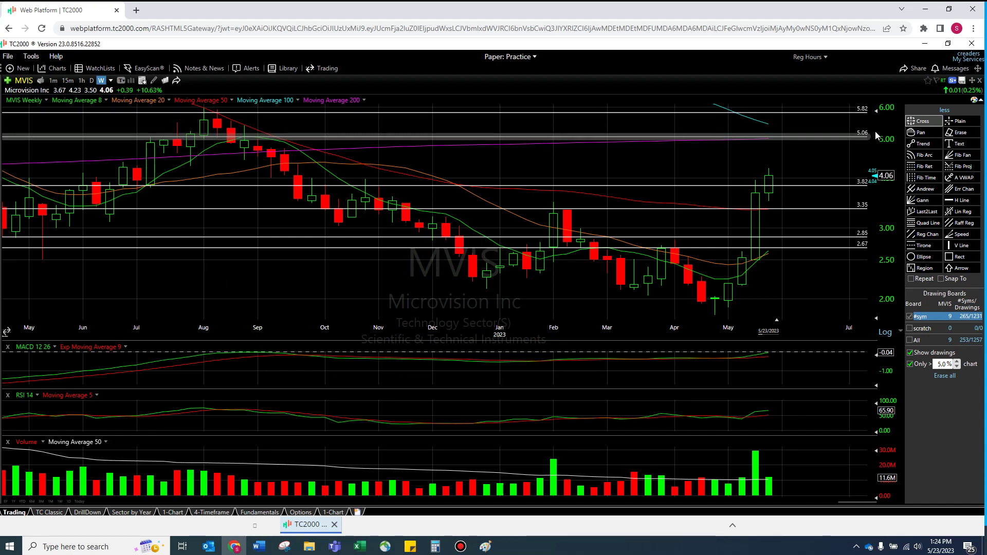
{"action": "scroll", "coordinate": [809, 156], "scroll_direction": "down", "scroll_amount": 5}
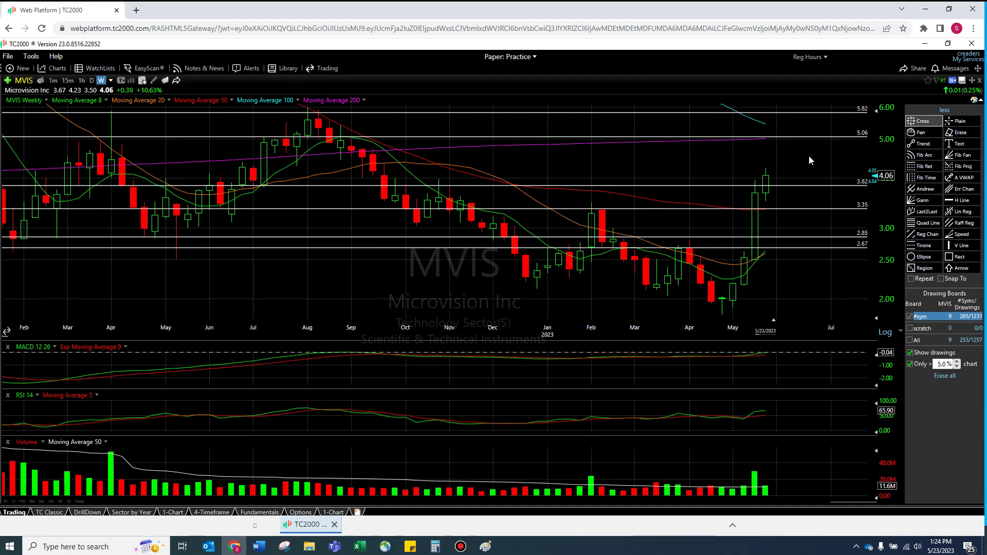
{"action": "scroll", "coordinate": [808, 161], "scroll_direction": "down", "scroll_amount": 1}
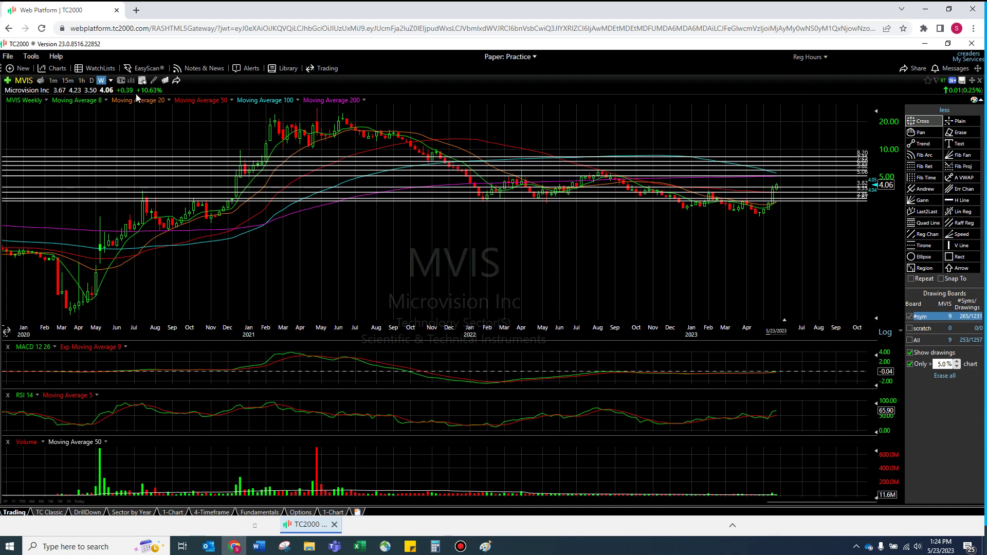
{"action": "left_click", "coordinate": [111, 80]}
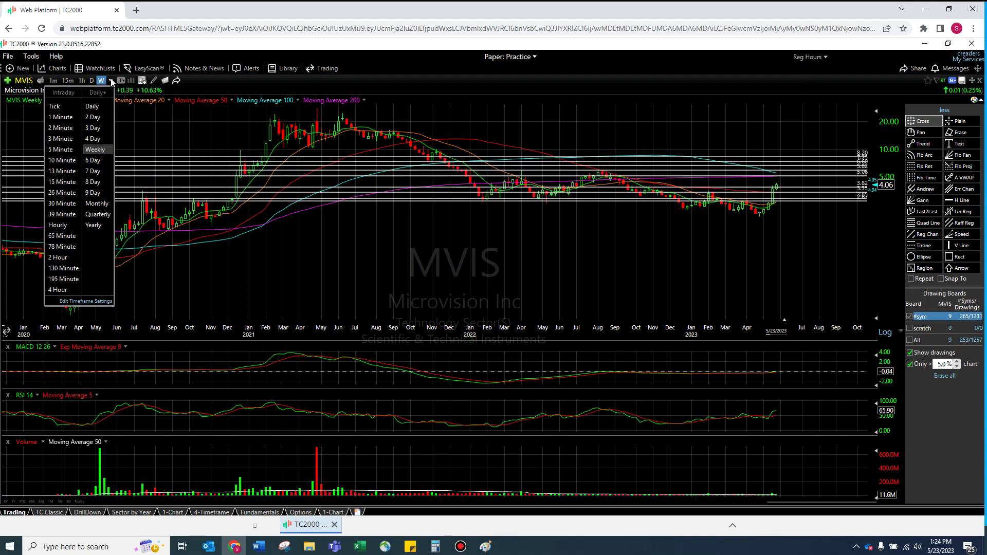
{"action": "left_click", "coordinate": [97, 203]}
{"action": "scroll", "coordinate": [794, 253], "scroll_direction": "up", "scroll_amount": 5}
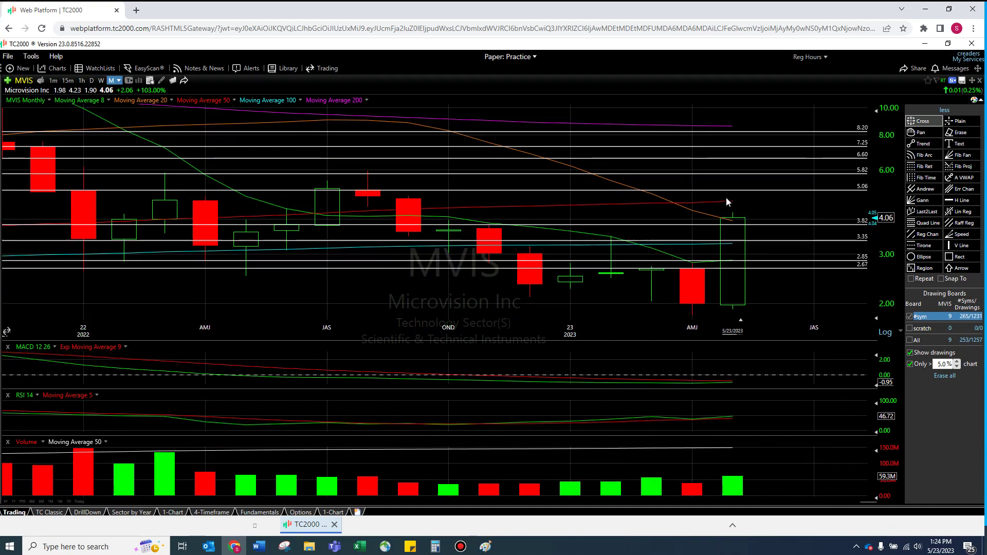
{"action": "mouse_move", "coordinate": [731, 204]}
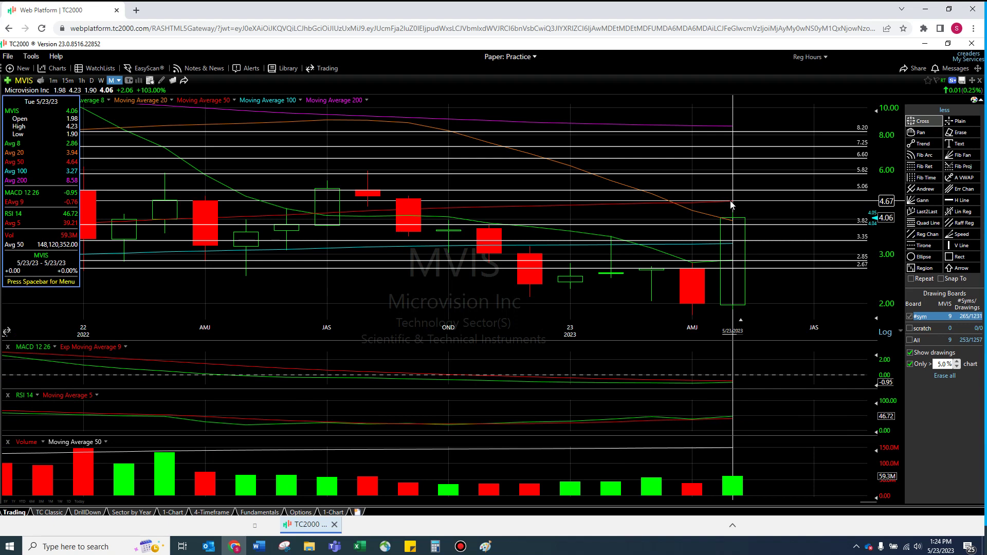
{"action": "mouse_move", "coordinate": [864, 194]}
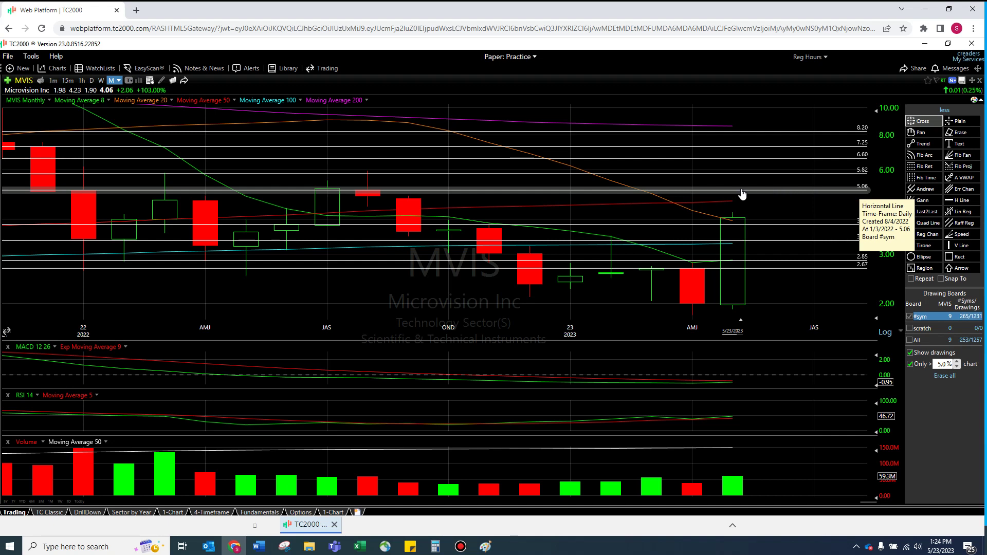
{"action": "left_click", "coordinate": [730, 129]}
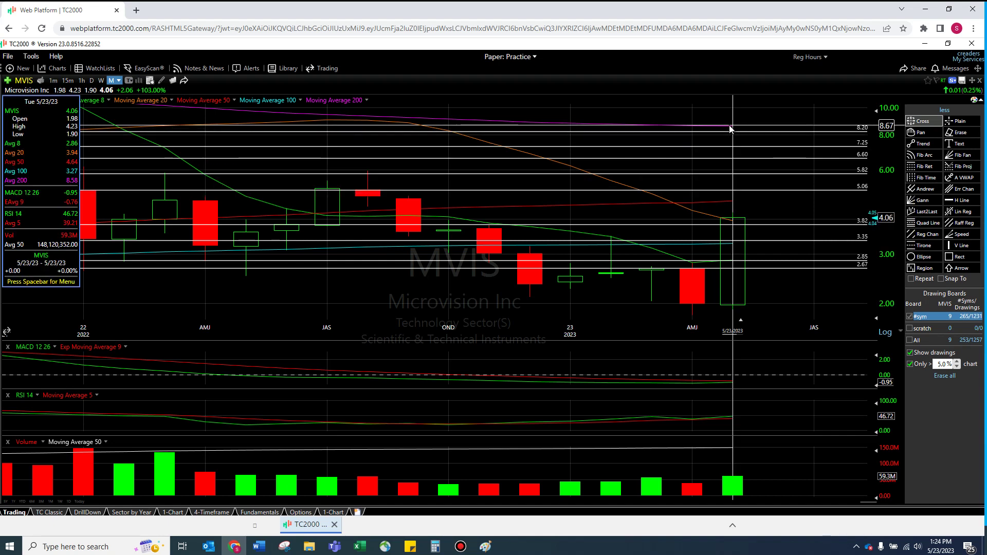
{"action": "scroll", "coordinate": [719, 137], "scroll_direction": "down", "scroll_amount": 5}
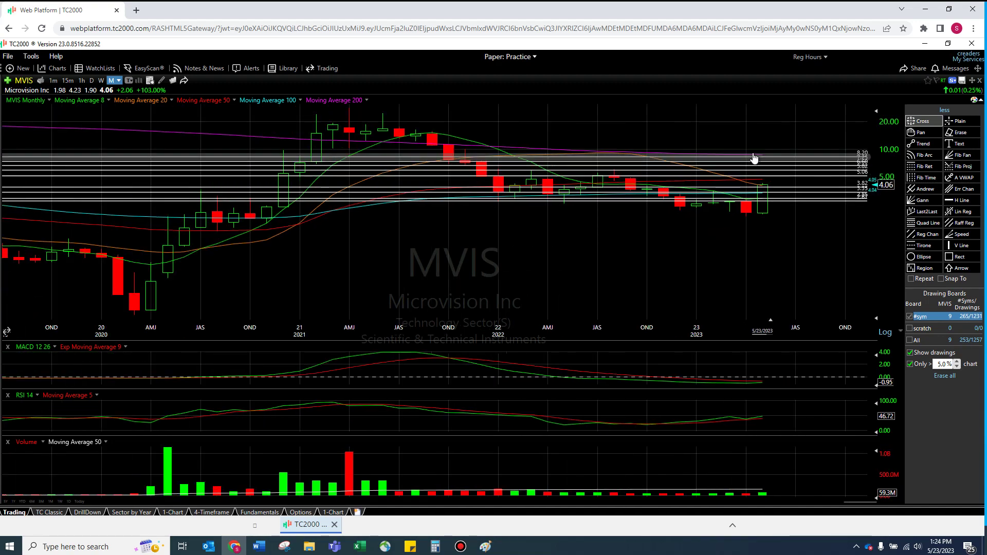
{"action": "scroll", "coordinate": [753, 157], "scroll_direction": "down", "scroll_amount": 4}
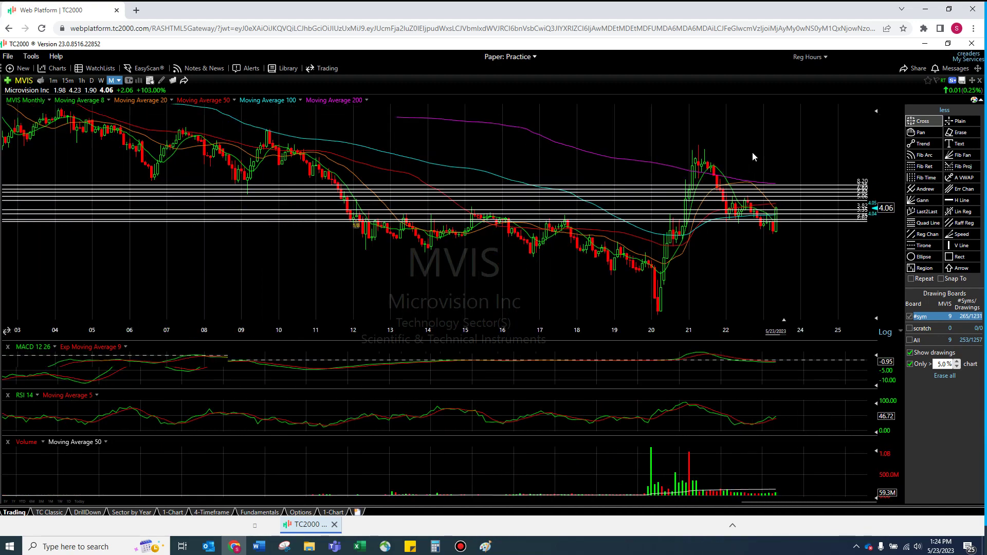
{"action": "scroll", "coordinate": [753, 156], "scroll_direction": "down", "scroll_amount": 2}
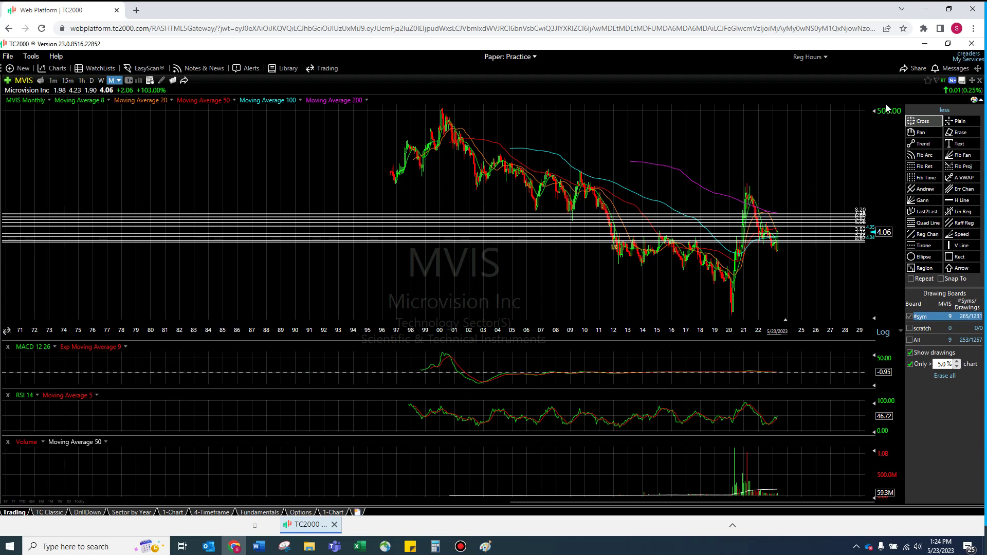
{"action": "left_click", "coordinate": [747, 193]}
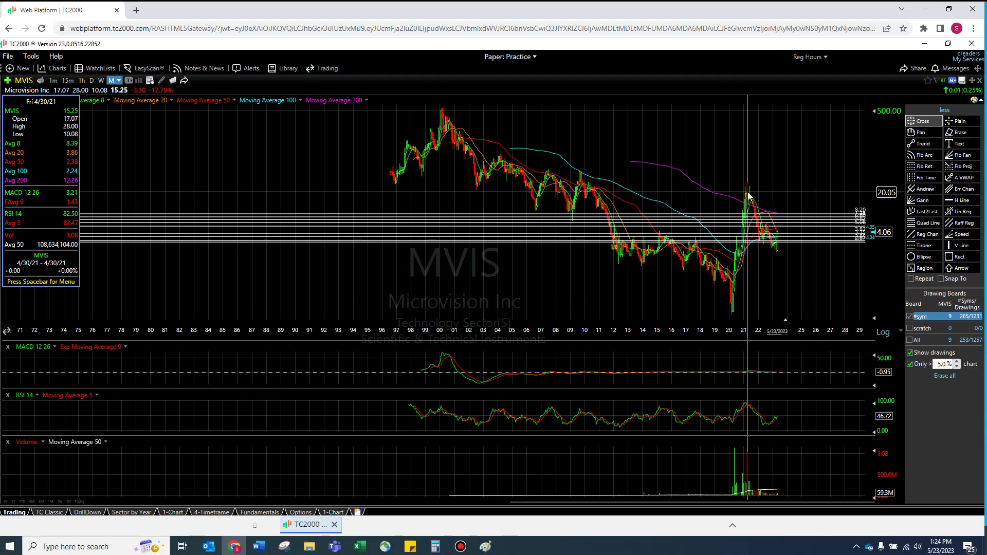
{"action": "scroll", "coordinate": [757, 184], "scroll_direction": "up", "scroll_amount": 5}
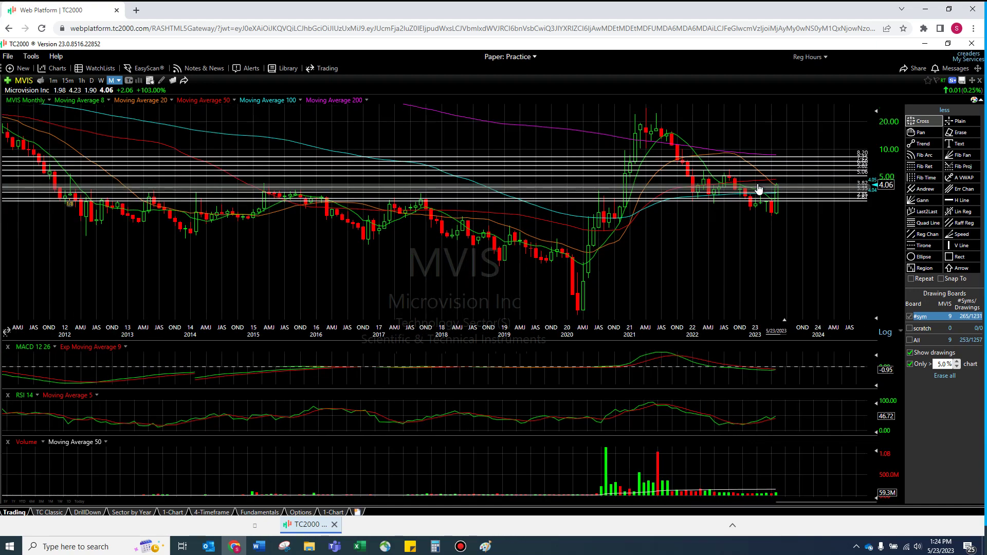
{"action": "scroll", "coordinate": [759, 189], "scroll_direction": "up", "scroll_amount": 2}
{"action": "scroll", "coordinate": [734, 257], "scroll_direction": "up", "scroll_amount": 3}
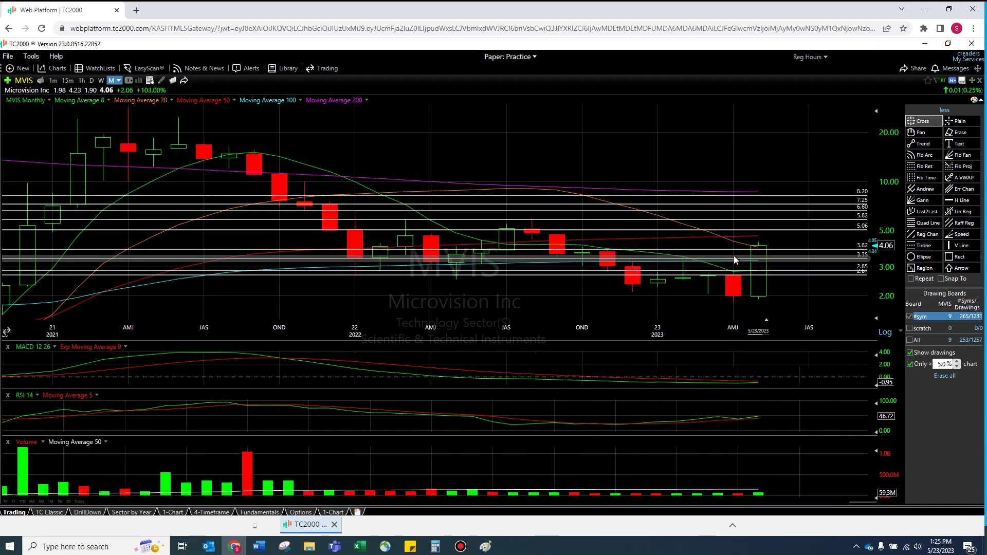
{"action": "scroll", "coordinate": [733, 255], "scroll_direction": "up", "scroll_amount": 2}
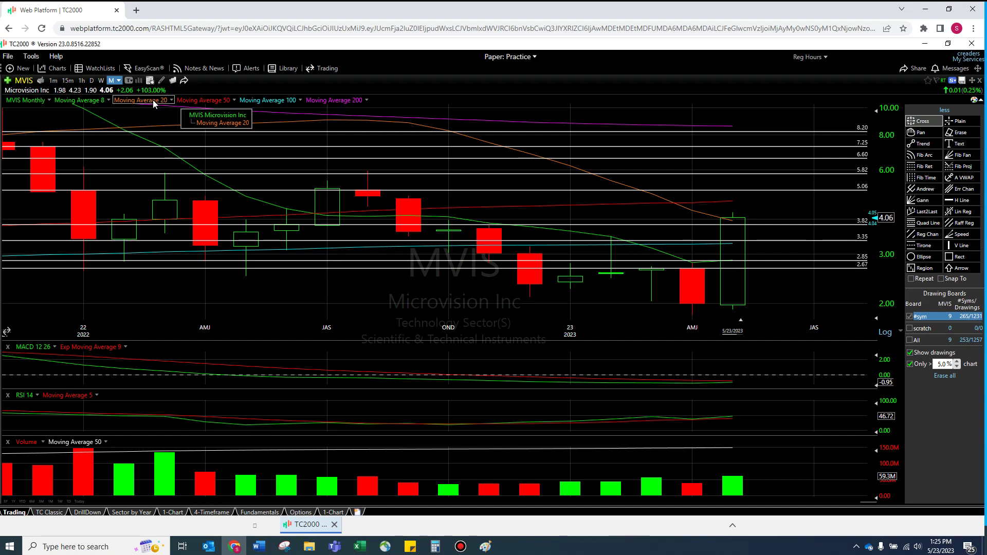
{"action": "left_click", "coordinate": [325, 206]}
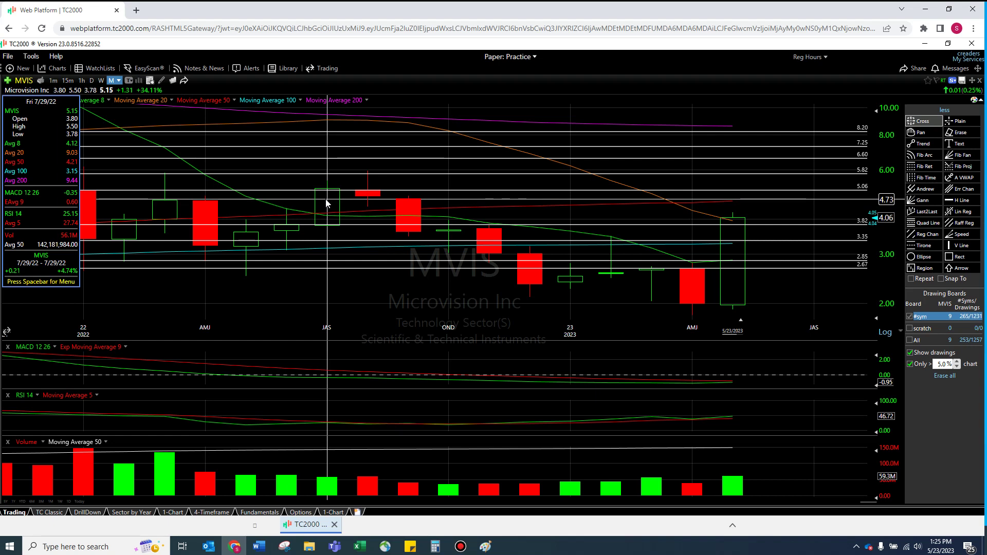
{"action": "left_click", "coordinate": [325, 203]}
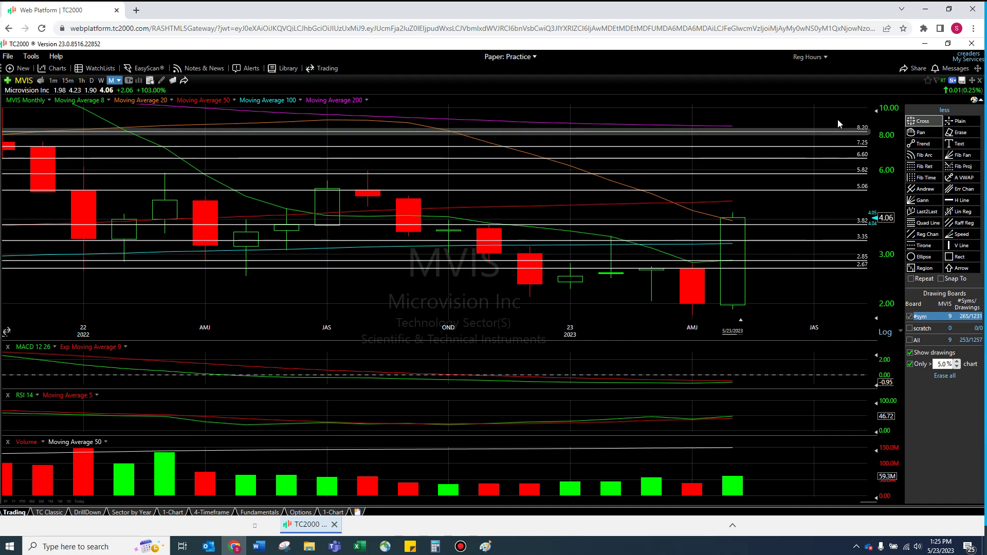
Step: Try quarterly bars and read the latest quarterly bar's prices, then briefly return to monthly bars
{"action": "left_click", "coordinate": [119, 81]}
{"action": "left_click", "coordinate": [106, 216]}
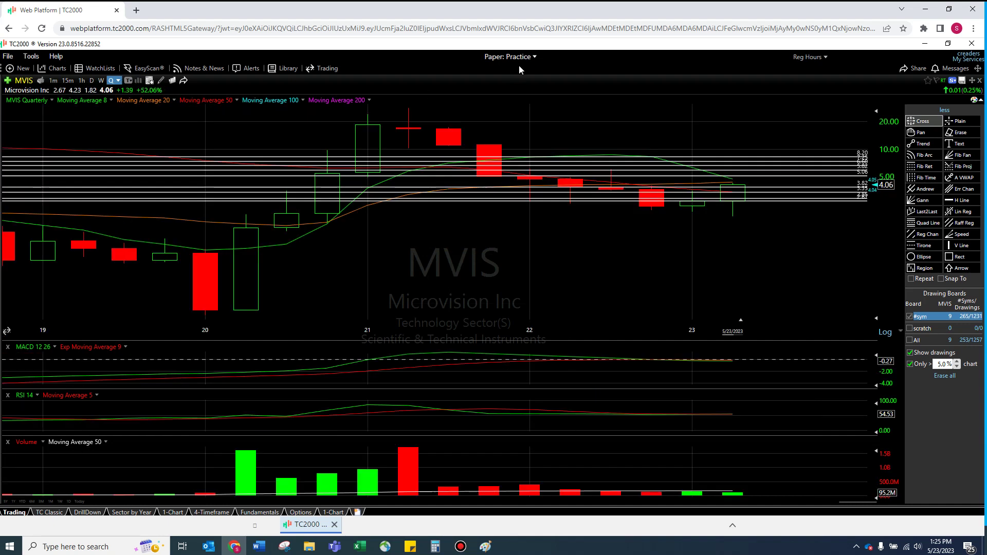
{"action": "scroll", "coordinate": [702, 275], "scroll_direction": "up", "scroll_amount": 5}
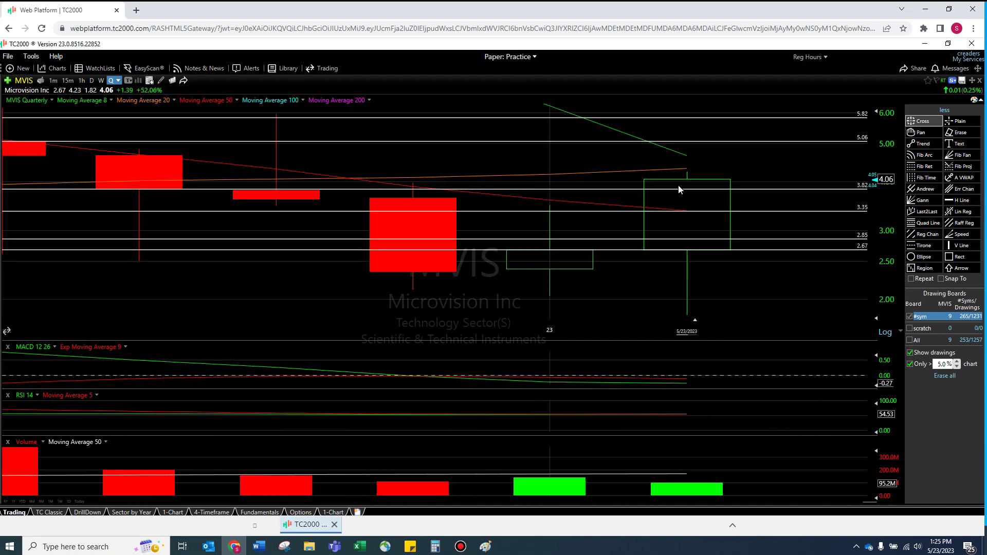
{"action": "left_click", "coordinate": [689, 155]}
{"action": "left_click", "coordinate": [117, 80]}
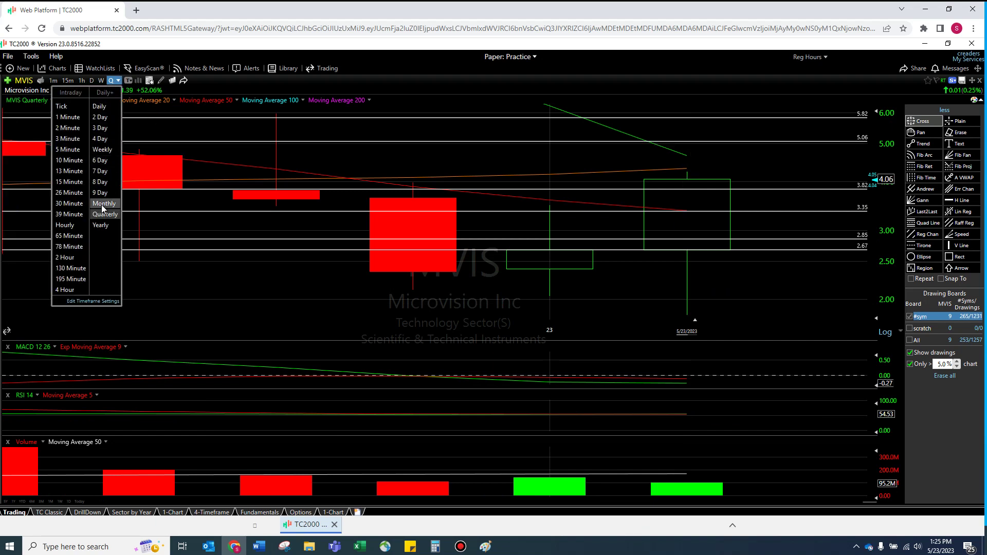
{"action": "left_click", "coordinate": [103, 203]}
{"action": "scroll", "coordinate": [714, 149], "scroll_direction": "down", "scroll_amount": 3}
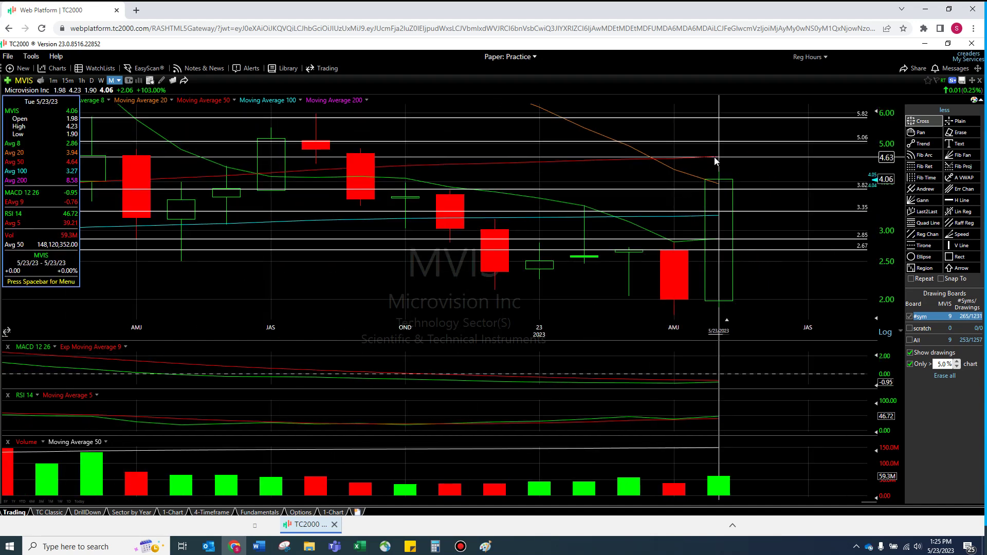
Step: Switch back to quarterly bars and zoom out to show 2018 through 2023
{"action": "left_click", "coordinate": [119, 80]}
{"action": "left_click", "coordinate": [104, 214]}
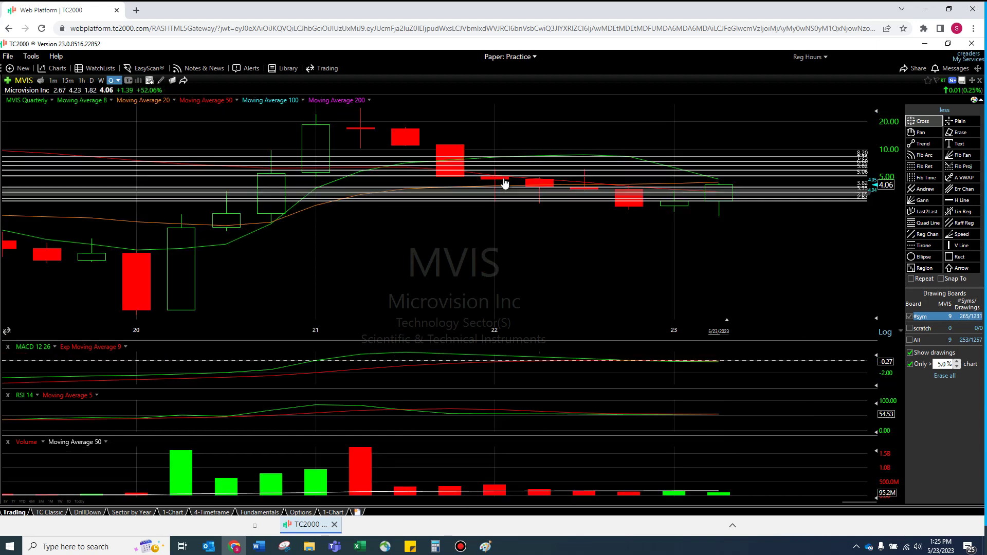
{"action": "scroll", "coordinate": [711, 217], "scroll_direction": "up", "scroll_amount": 5}
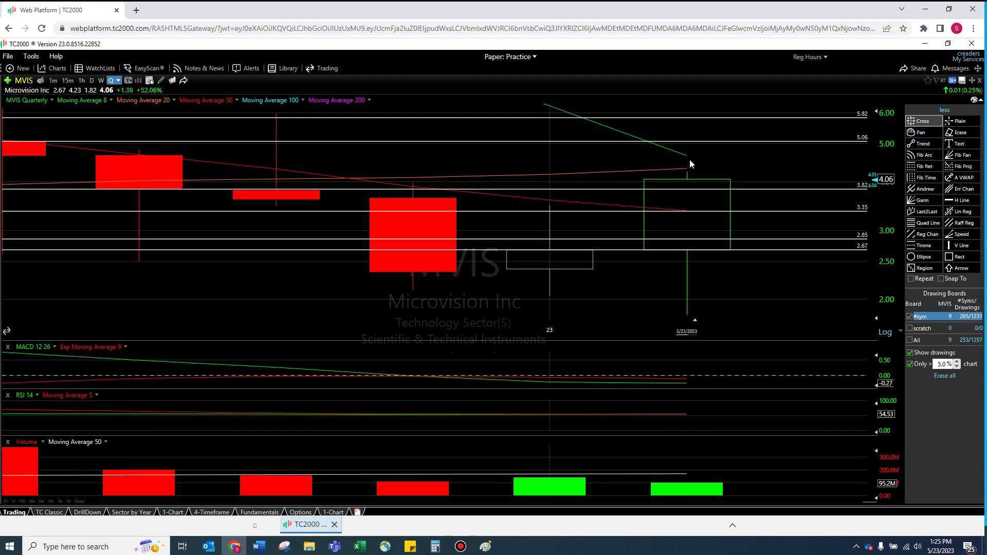
{"action": "scroll", "coordinate": [740, 172], "scroll_direction": "down", "scroll_amount": 5}
{"action": "scroll", "coordinate": [740, 177], "scroll_direction": "down", "scroll_amount": 3}
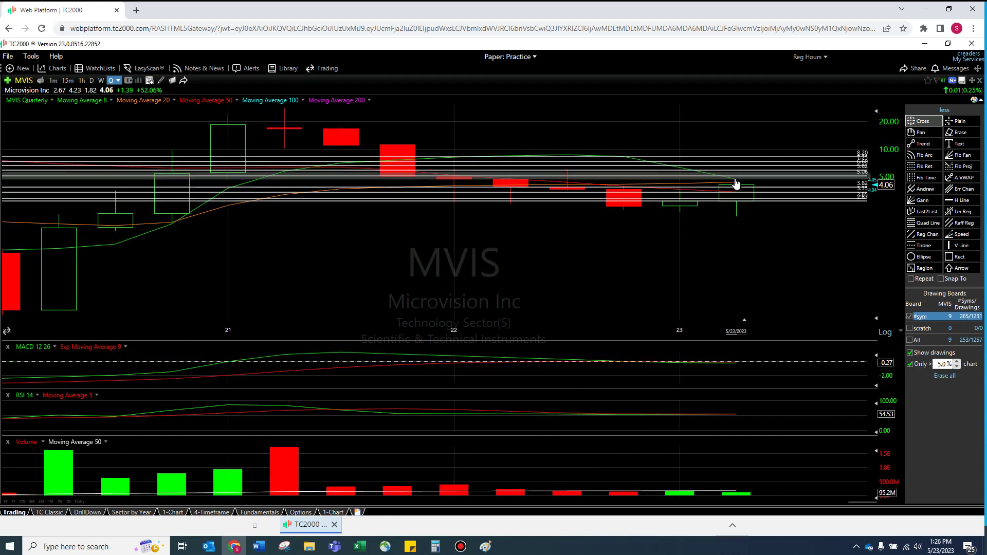
{"action": "scroll", "coordinate": [734, 190], "scroll_direction": "down", "scroll_amount": 3}
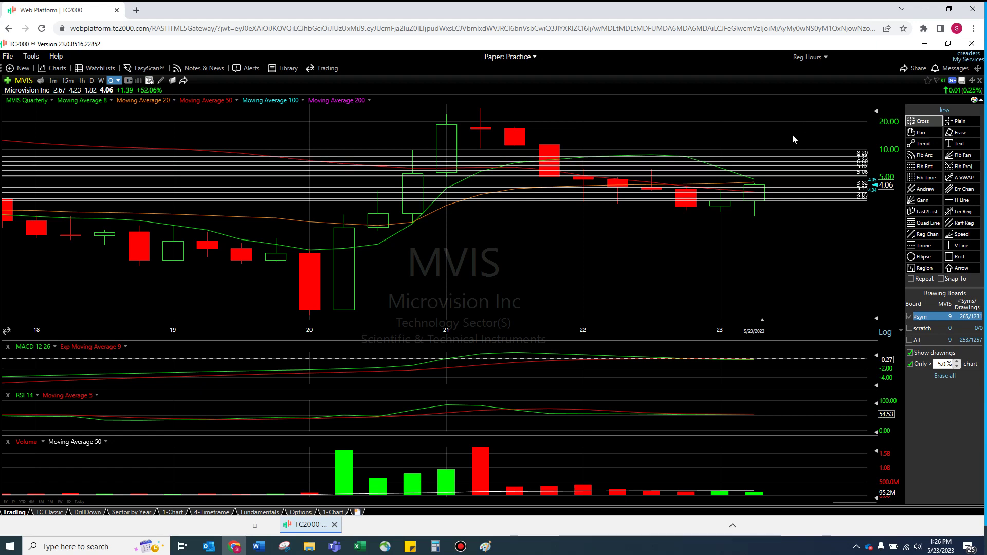
{"action": "scroll", "coordinate": [758, 258], "scroll_direction": "down", "scroll_amount": 5}
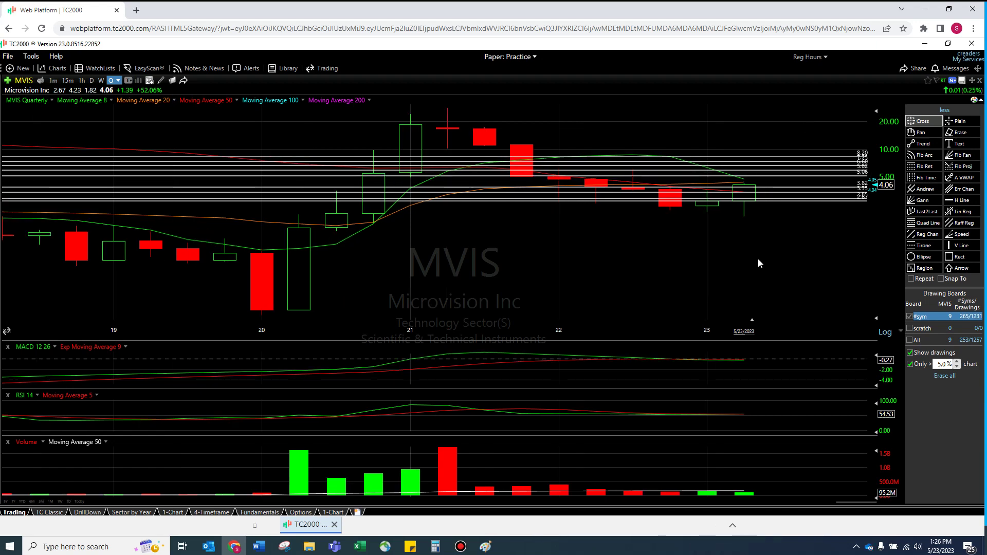
{"action": "scroll", "coordinate": [729, 254], "scroll_direction": "down", "scroll_amount": 1}
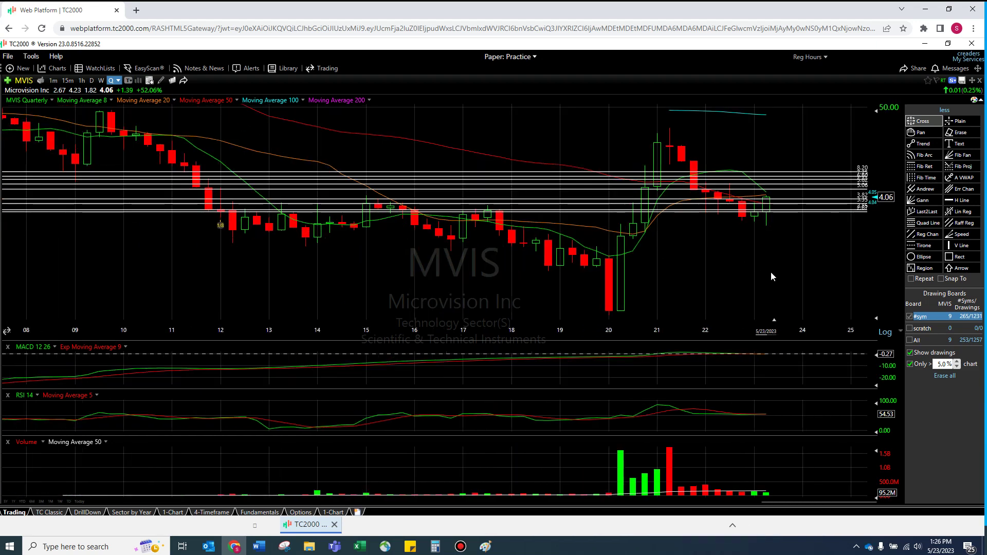
{"action": "scroll", "coordinate": [770, 271], "scroll_direction": "down", "scroll_amount": 1}
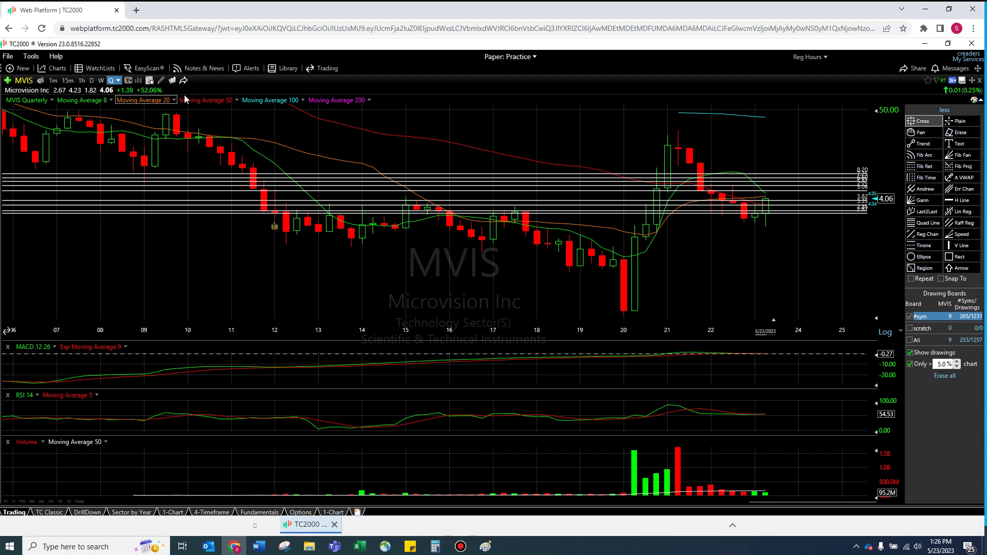
{"action": "left_click", "coordinate": [769, 119]}
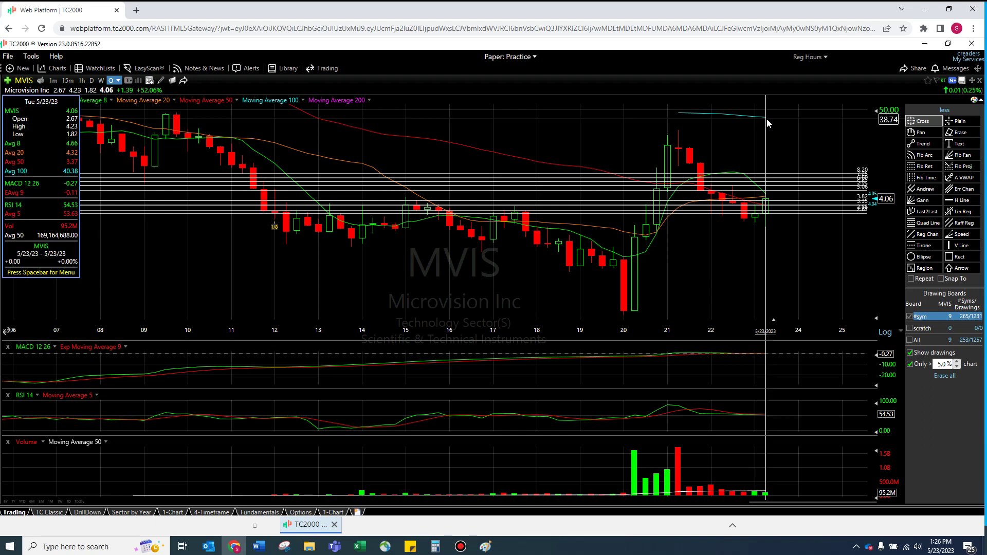
{"action": "left_click", "coordinate": [767, 123]}
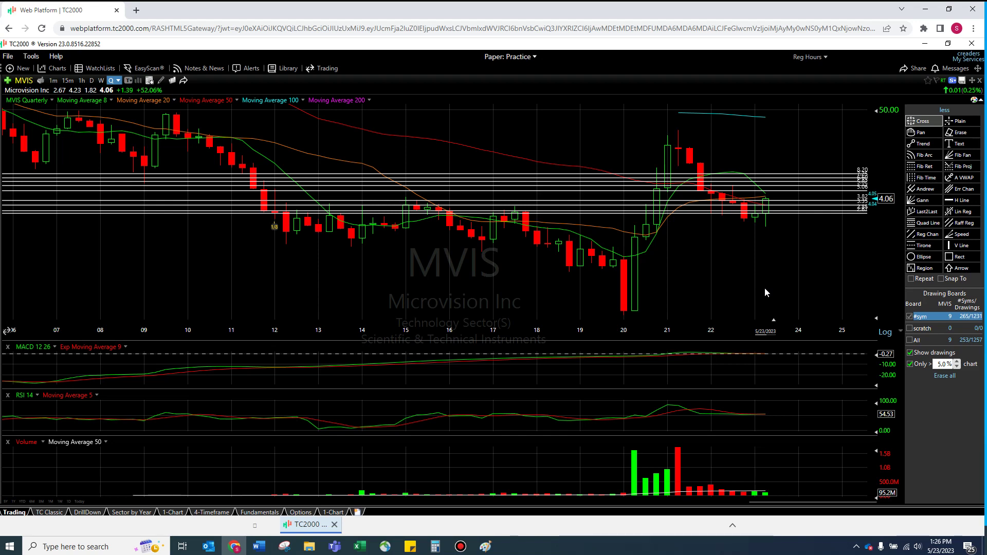
{"action": "scroll", "coordinate": [764, 288], "scroll_direction": "up", "scroll_amount": 3}
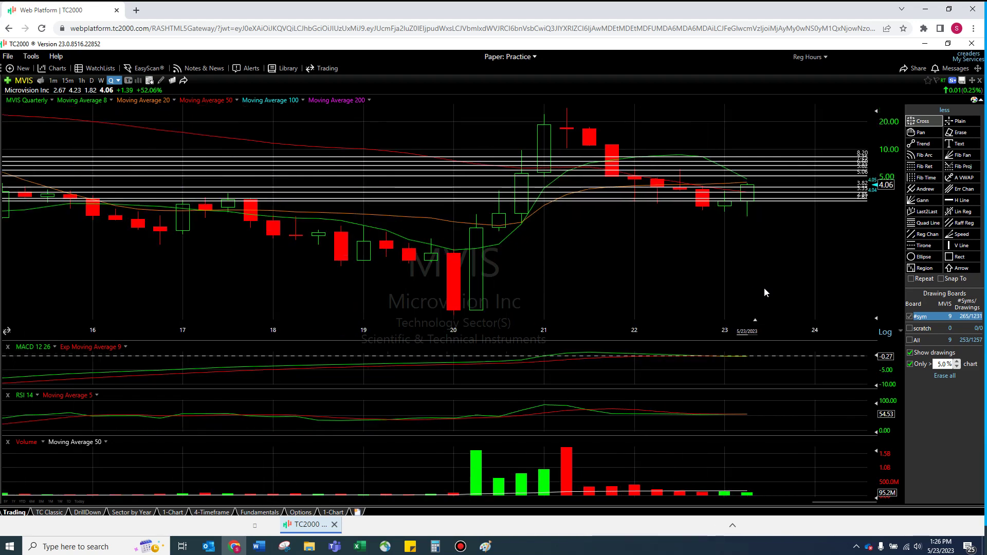
{"action": "mouse_move", "coordinate": [866, 178]}
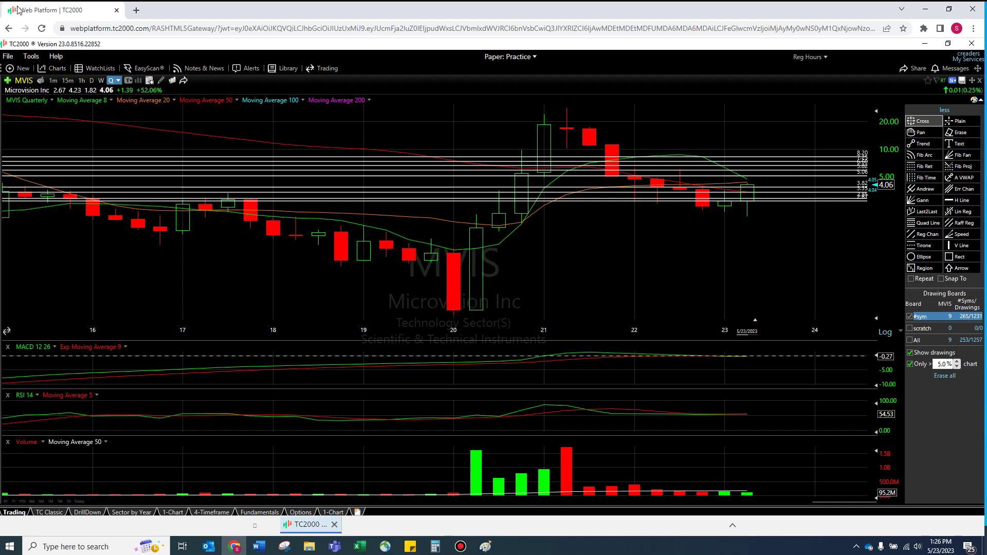
Step: Choose Yearly bars and zoom out to show MVIS from about 2010 through 2023
{"action": "left_click", "coordinate": [117, 81]}
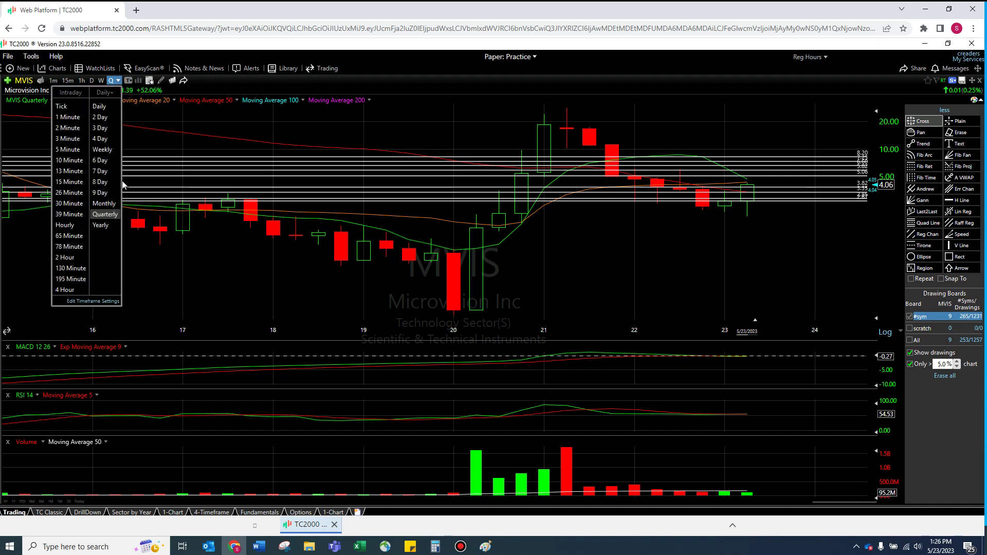
{"action": "left_click", "coordinate": [101, 225]}
{"action": "scroll", "coordinate": [650, 286], "scroll_direction": "up", "scroll_amount": 5}
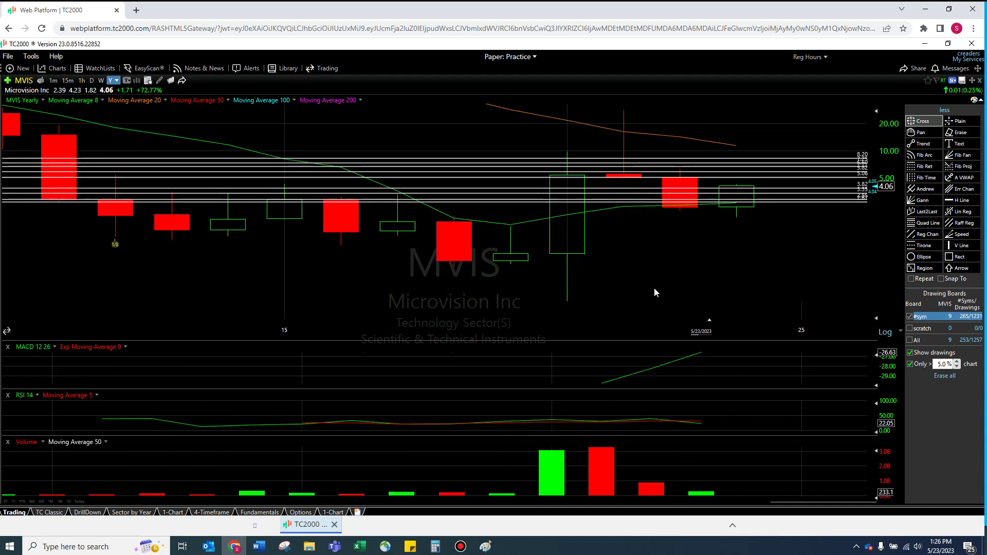
{"action": "scroll", "coordinate": [482, 263], "scroll_direction": "down", "scroll_amount": 2}
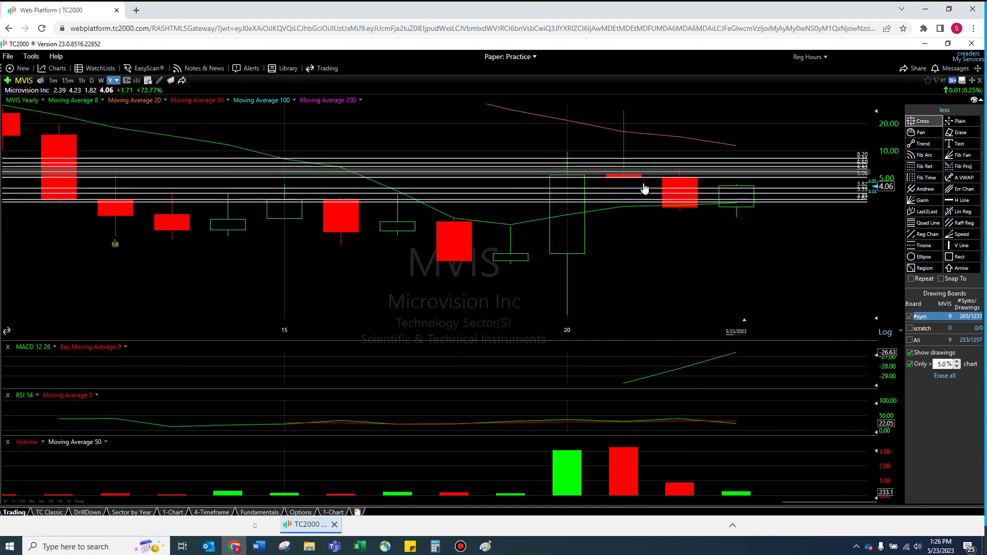
{"action": "mouse_move", "coordinate": [683, 207]}
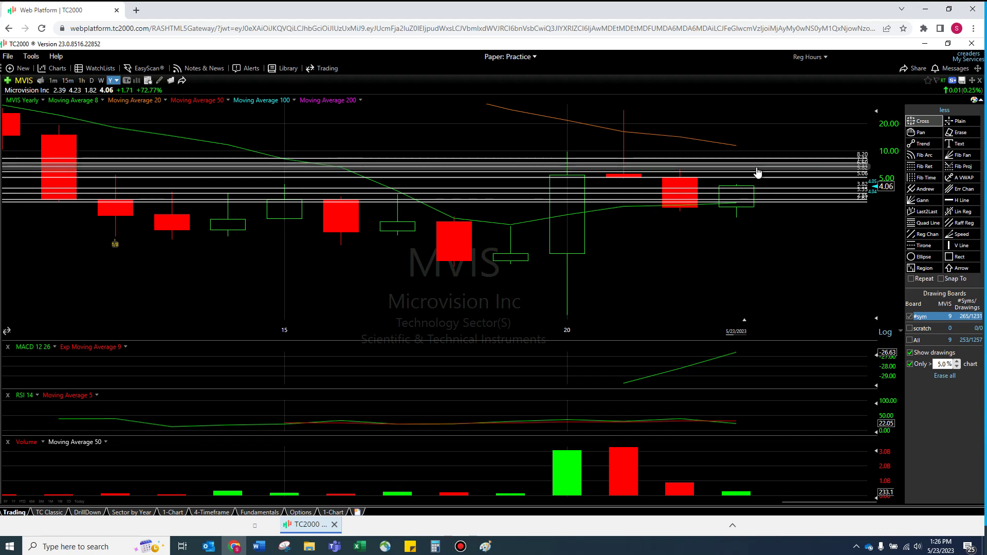
{"action": "scroll", "coordinate": [760, 304], "scroll_direction": "down", "scroll_amount": 3}
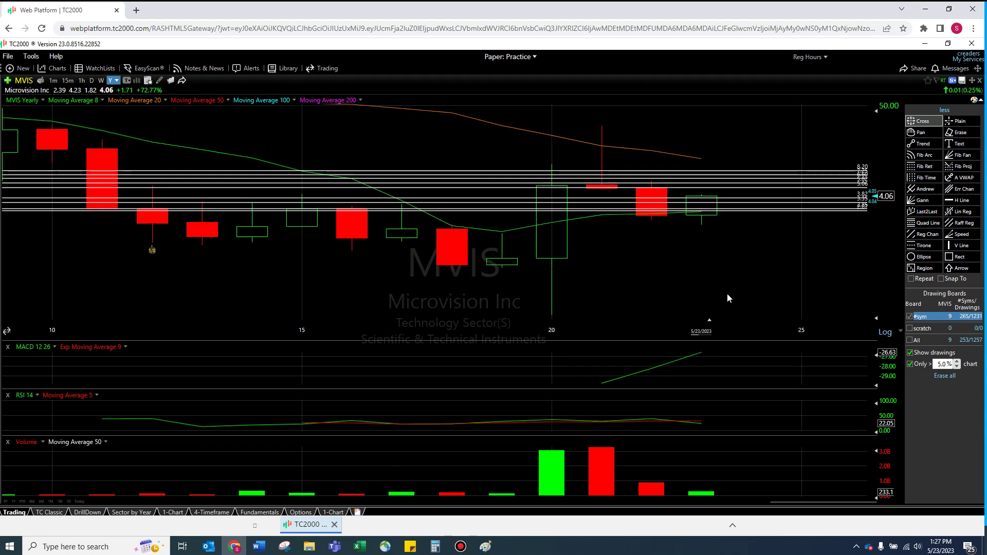